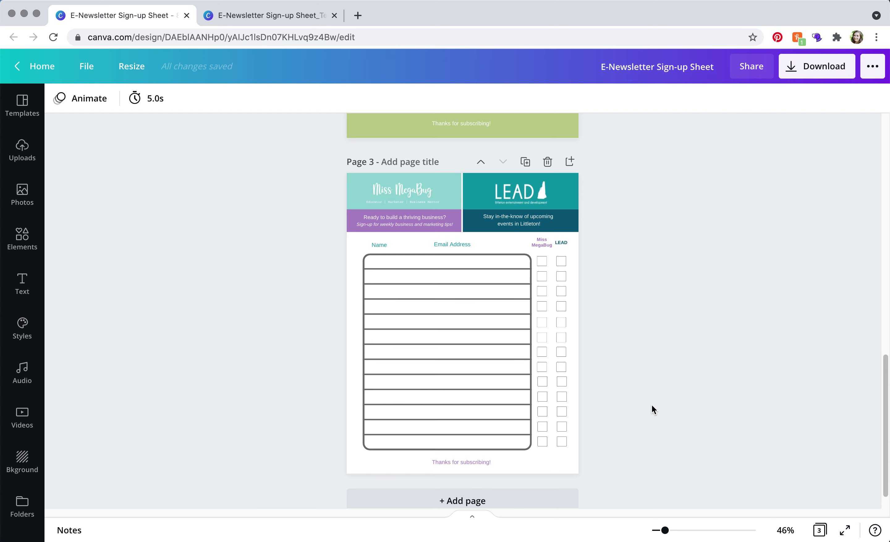
Switch to the E-Newsletter Sign-up Sheet_Template design and scroll through its pages, ending on page 1.
{"action": "scroll", "coordinate": [653, 404], "scroll_direction": "up", "scroll_amount": 5}
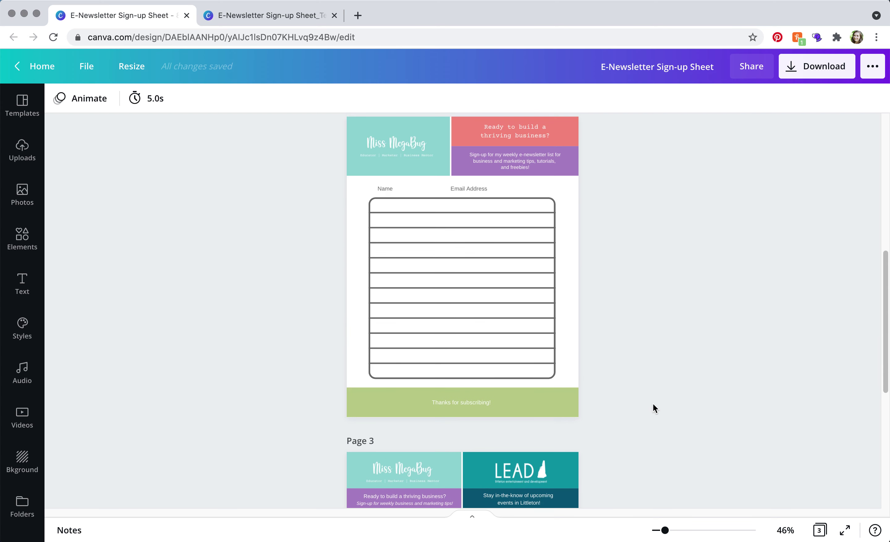
{"action": "scroll", "coordinate": [653, 404], "scroll_direction": "up", "scroll_amount": 5}
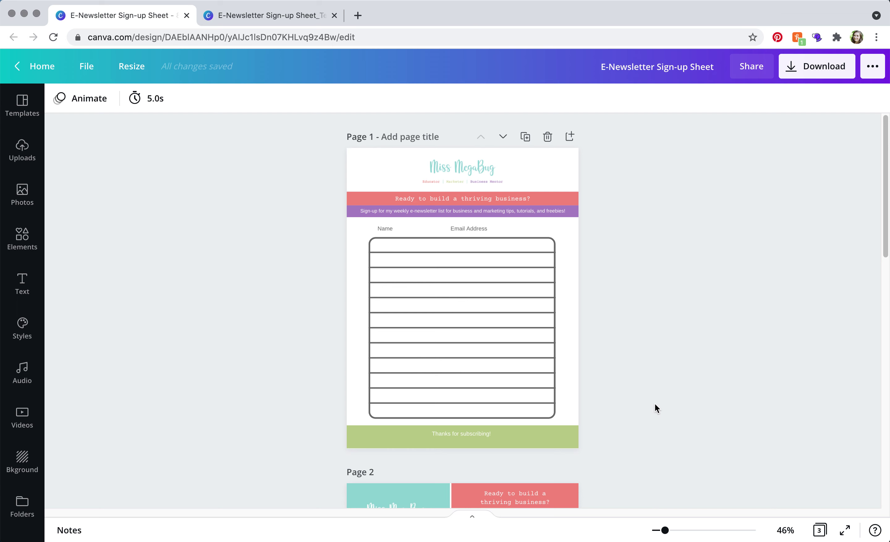
{"action": "left_click", "coordinate": [281, 19]}
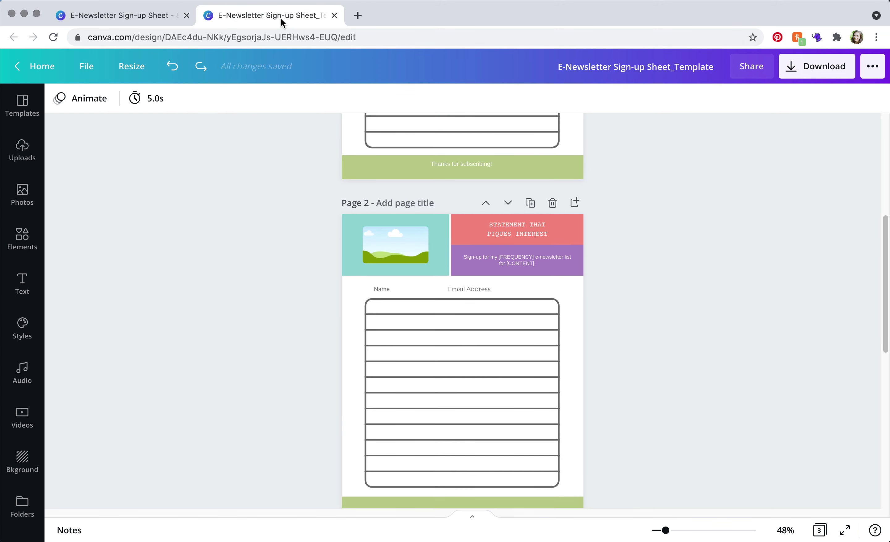
{"action": "scroll", "coordinate": [707, 308], "scroll_direction": "down", "scroll_amount": 10}
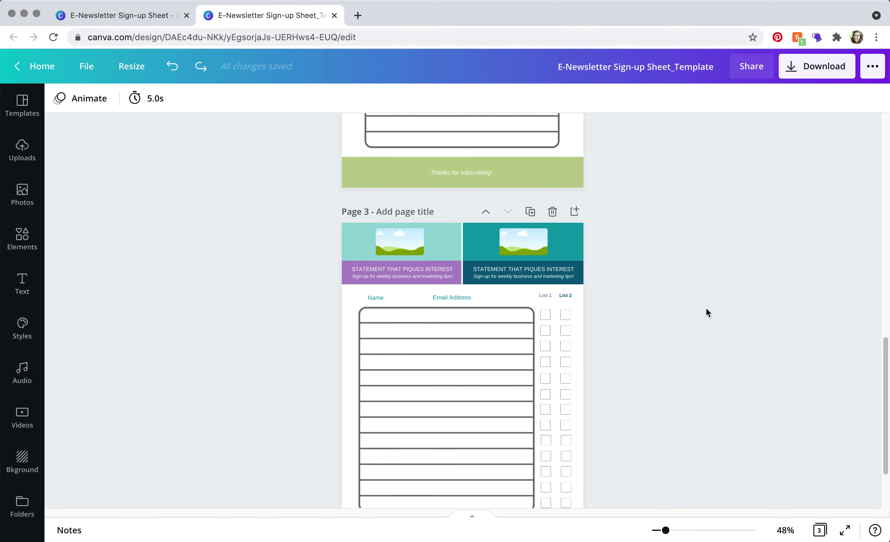
{"action": "scroll", "coordinate": [707, 308], "scroll_direction": "up", "scroll_amount": 15}
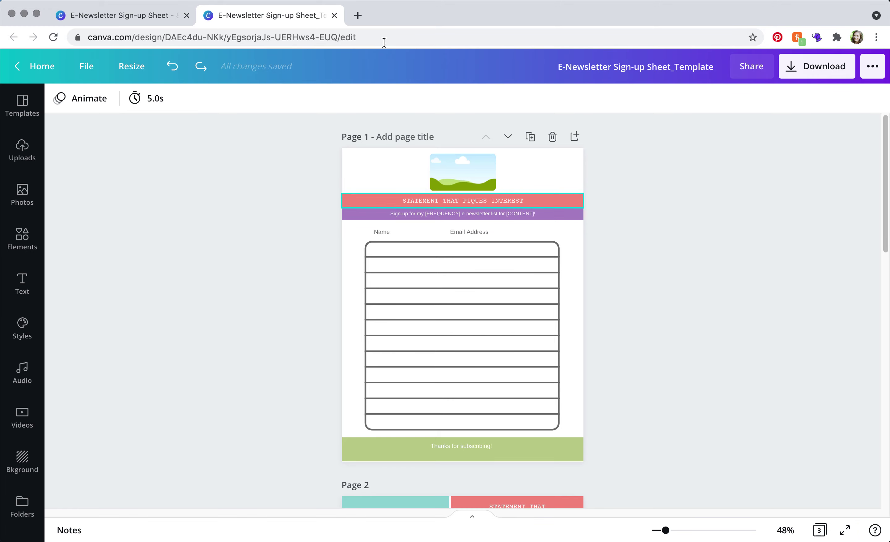
Go to canva.com in a new browser tab.
{"action": "left_click", "coordinate": [358, 15]}
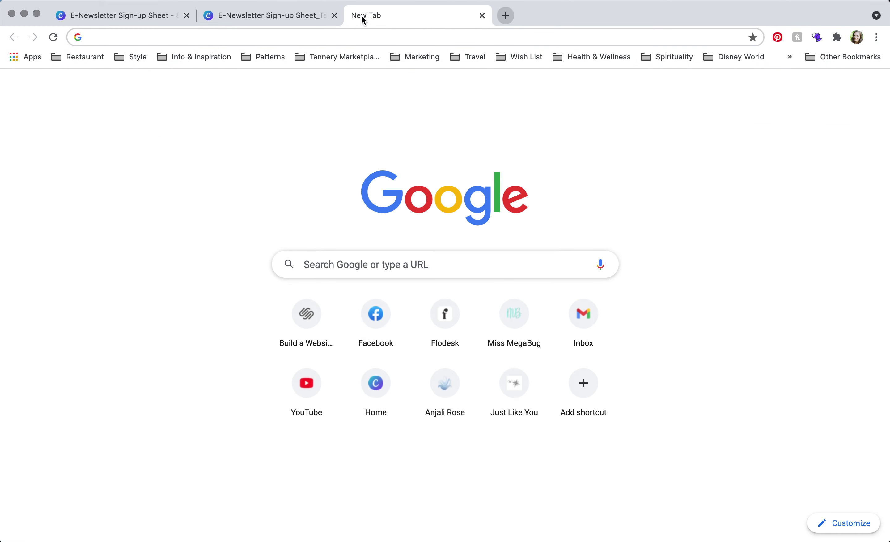
{"action": "type", "text": "can"}
{"action": "key", "text": "Return"}
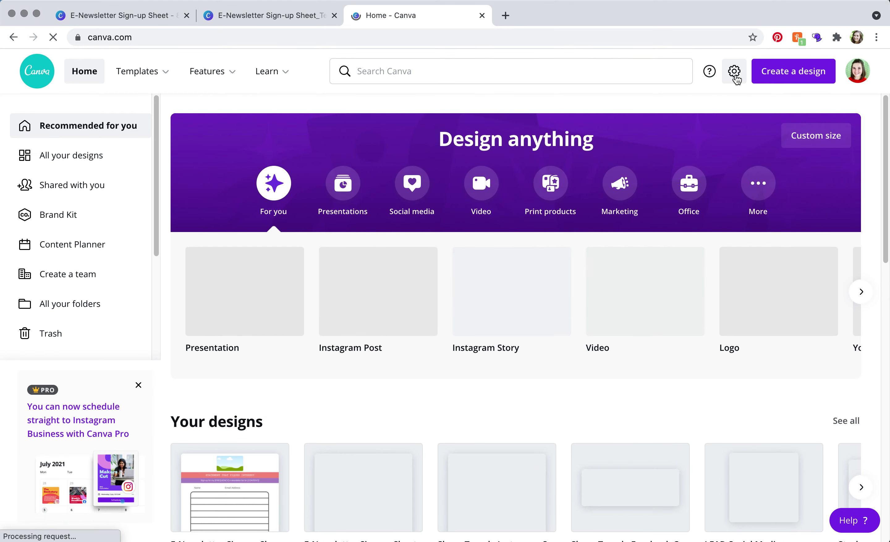
Set up a custom-size design measuring 8.5 × 11 inches.
{"action": "left_click", "coordinate": [809, 73]}
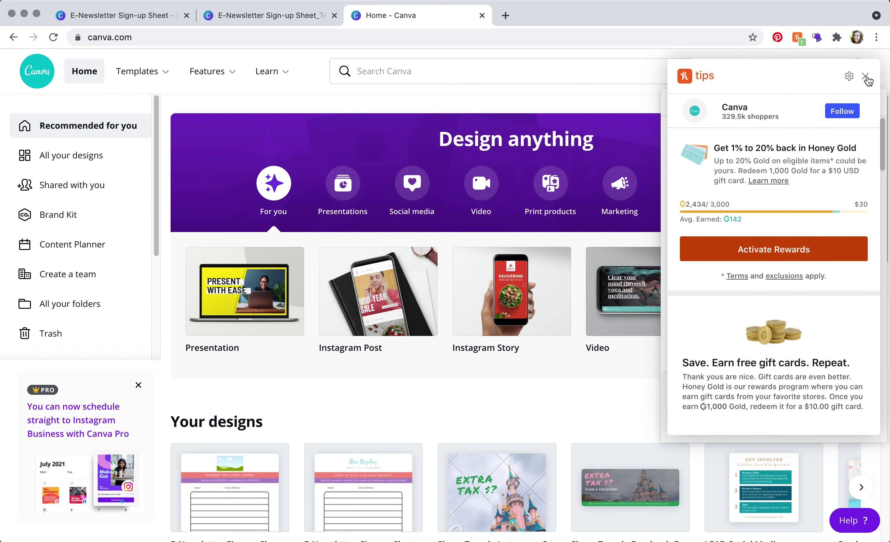
{"action": "left_click", "coordinate": [866, 76]}
{"action": "left_click", "coordinate": [795, 83]}
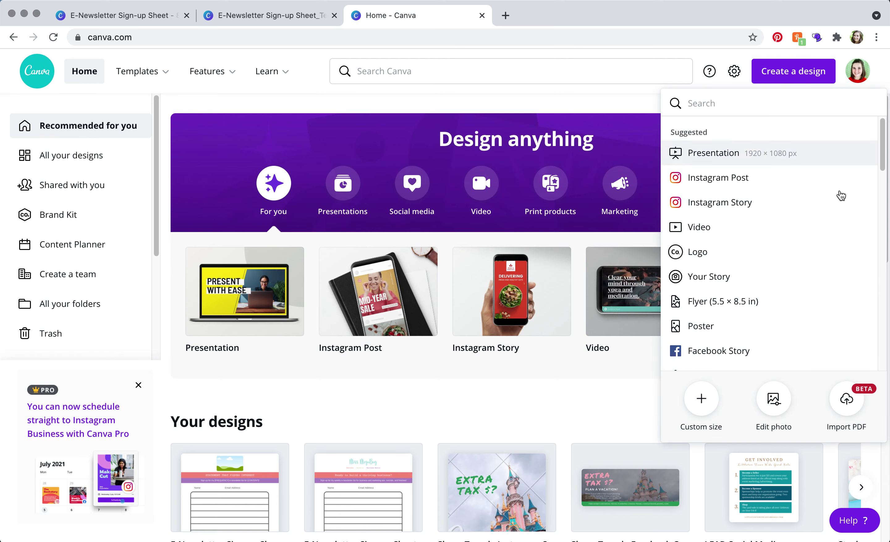
{"action": "left_click", "coordinate": [711, 397]}
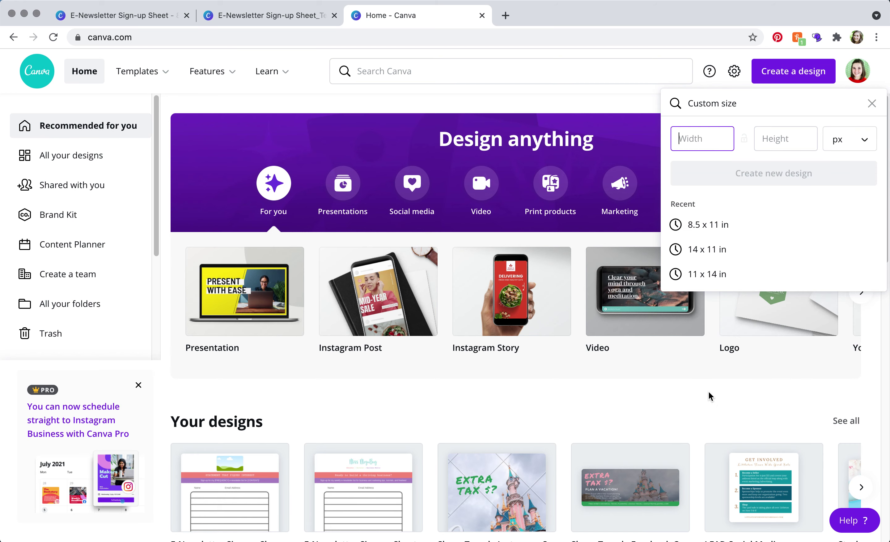
{"action": "left_click", "coordinate": [839, 143]}
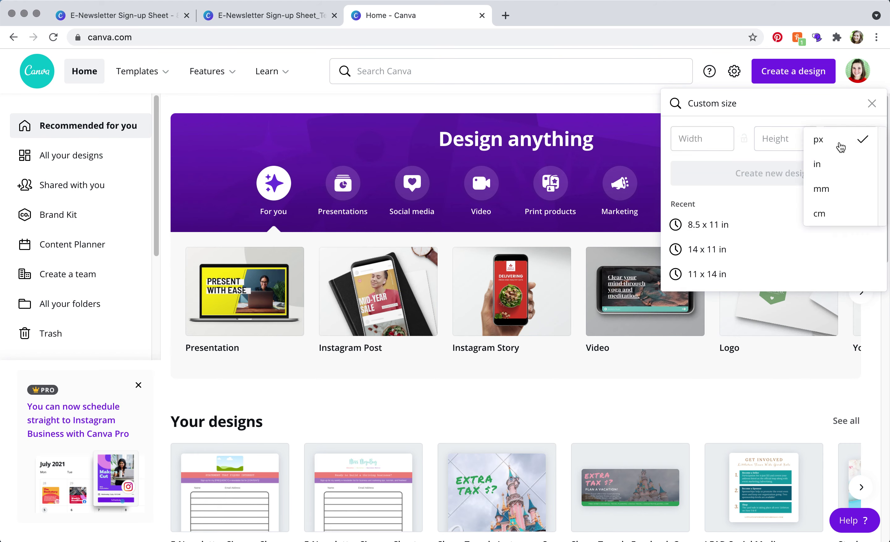
{"action": "left_click", "coordinate": [826, 165]}
{"action": "left_click", "coordinate": [710, 136]}
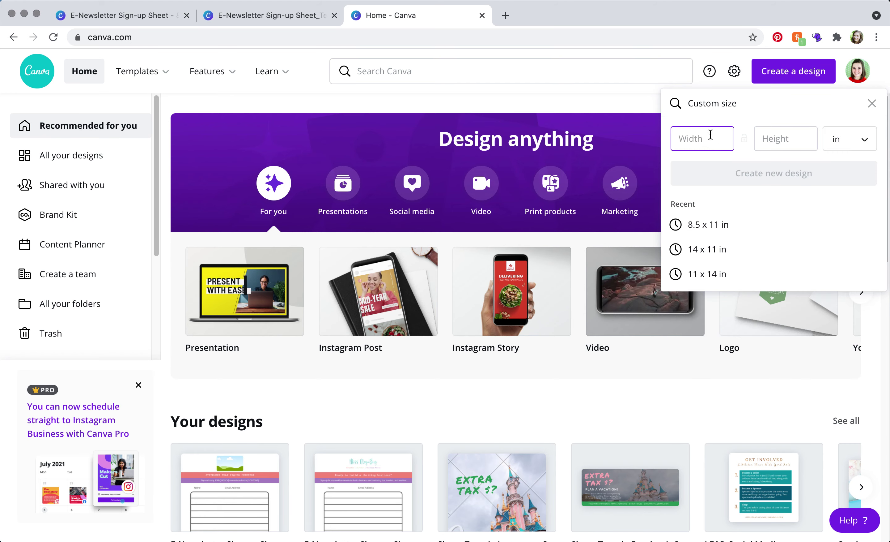
{"action": "type", "text": "8.5"}
{"action": "left_click", "coordinate": [799, 135]}
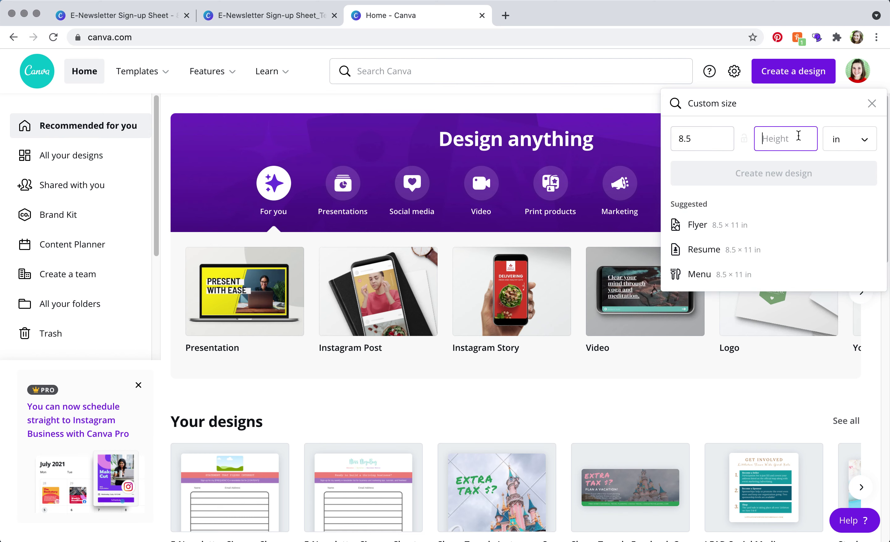
{"action": "type", "text": "11"}
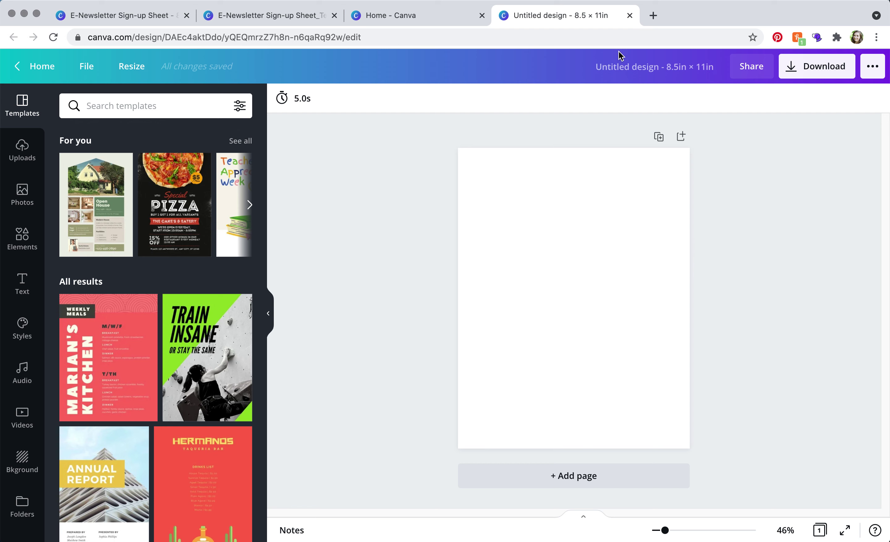
Rename the untitled design to 'E-Newsletter Sign-up Sheet' and return to the template tab.
{"action": "left_click", "coordinate": [631, 69]}
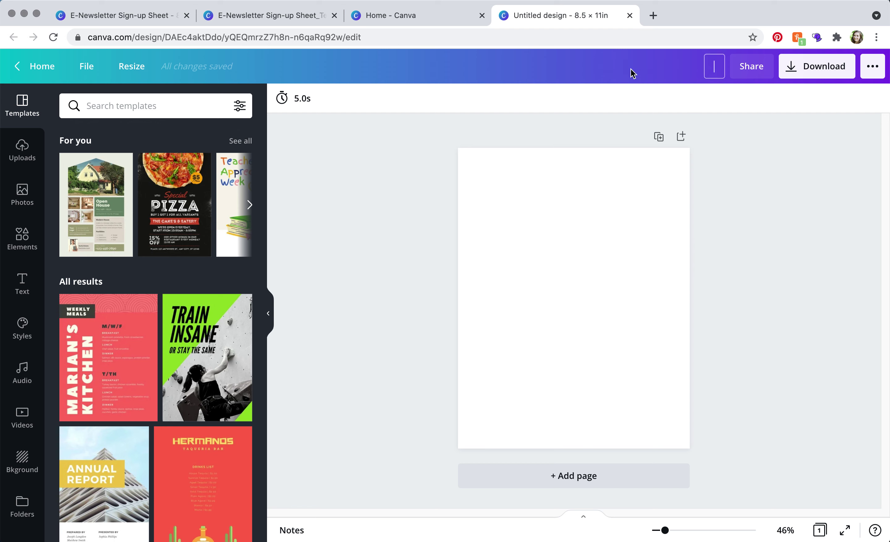
{"action": "type", "text": "E-Newsletter"}
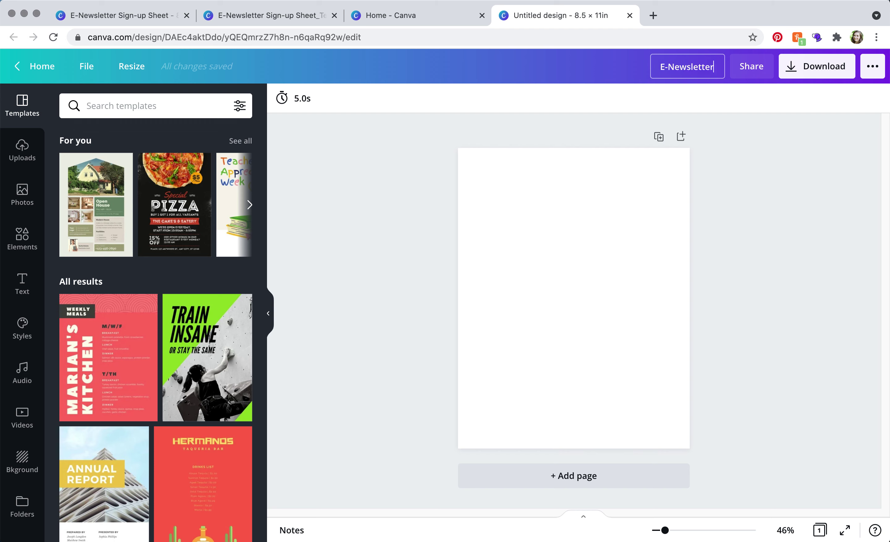
{"action": "type", "text": " Sign-up Sheet"}
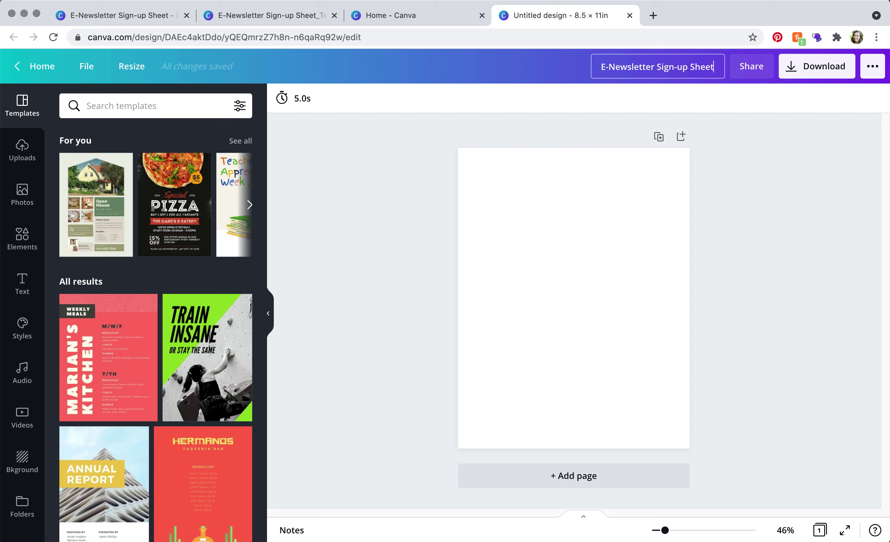
{"action": "key", "text": "Return"}
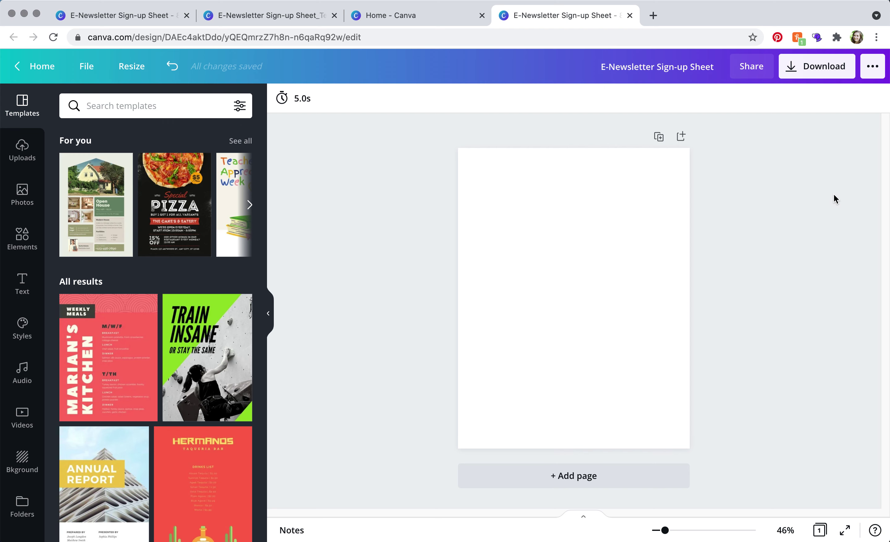
{"action": "left_click", "coordinate": [276, 14]}
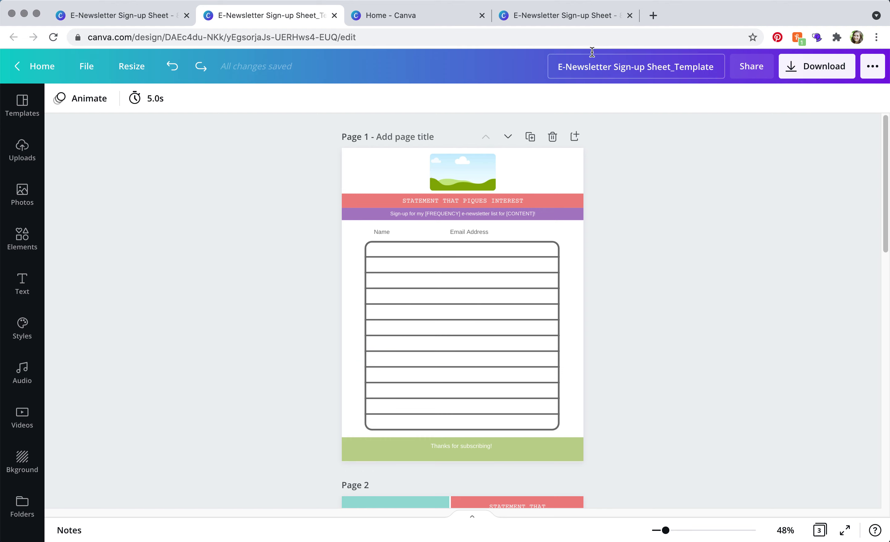
On the blank sign-up design, add a teal square outline found by searching Elements for 'square'.
{"action": "left_click", "coordinate": [559, 16]}
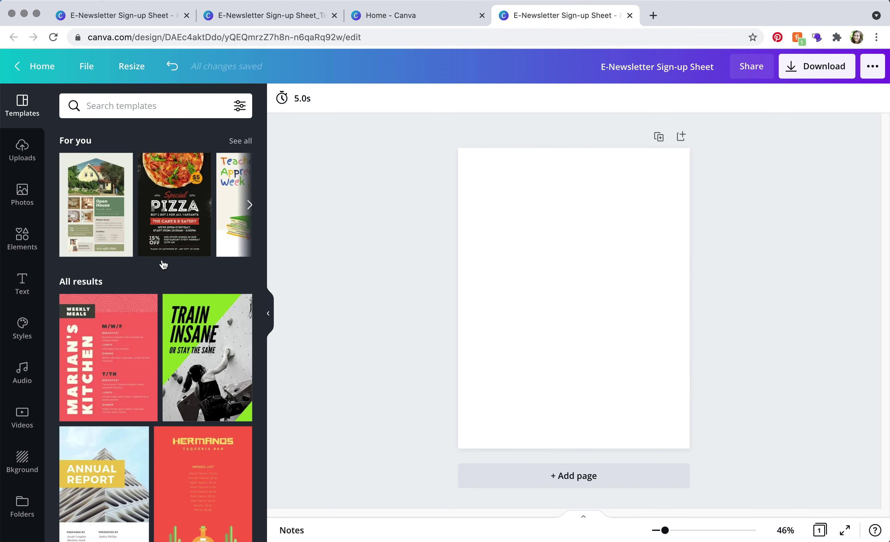
{"action": "left_click", "coordinate": [27, 244]}
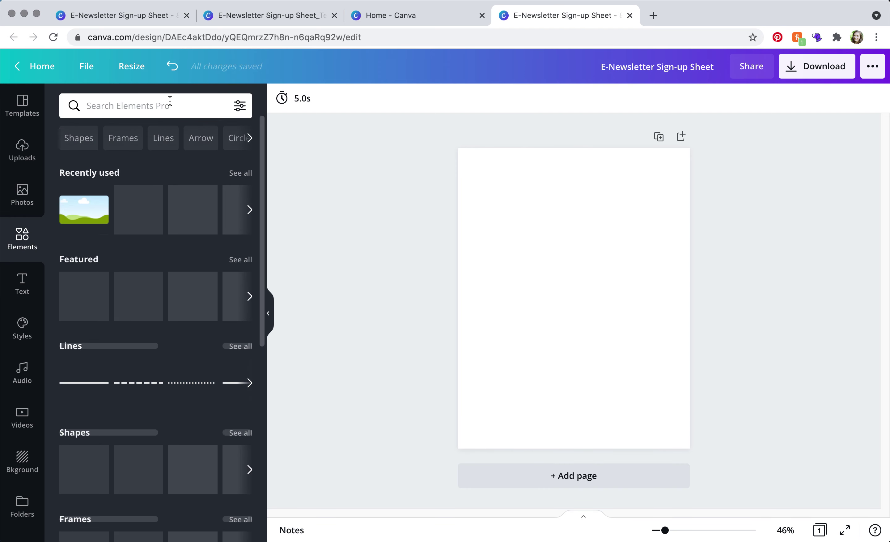
{"action": "left_click", "coordinate": [156, 106]}
{"action": "type", "text": "square"}
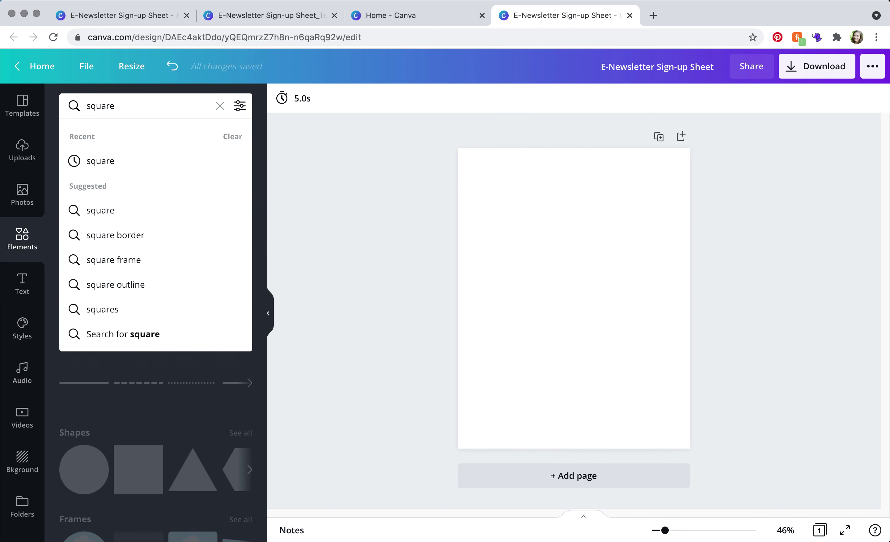
{"action": "key", "text": "Return"}
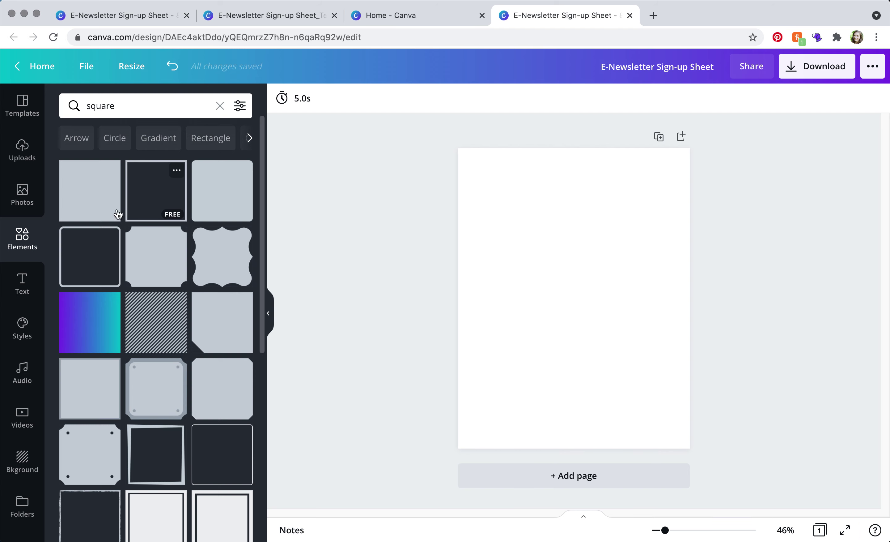
{"action": "left_click", "coordinate": [169, 166]}
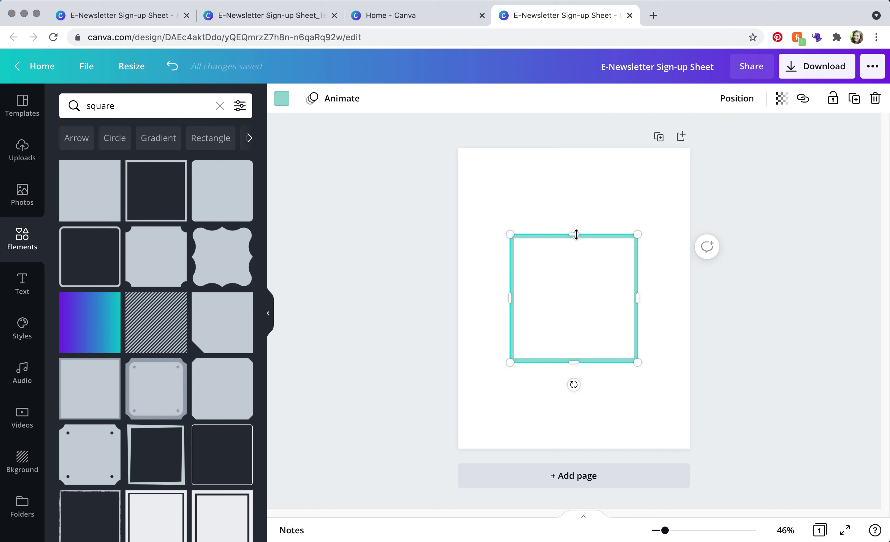
Stretch the square into a centred rectangle about 5.9 × 7.6.
{"action": "left_click_drag", "start_coordinate": [576, 234], "coordinate": [576, 214]}
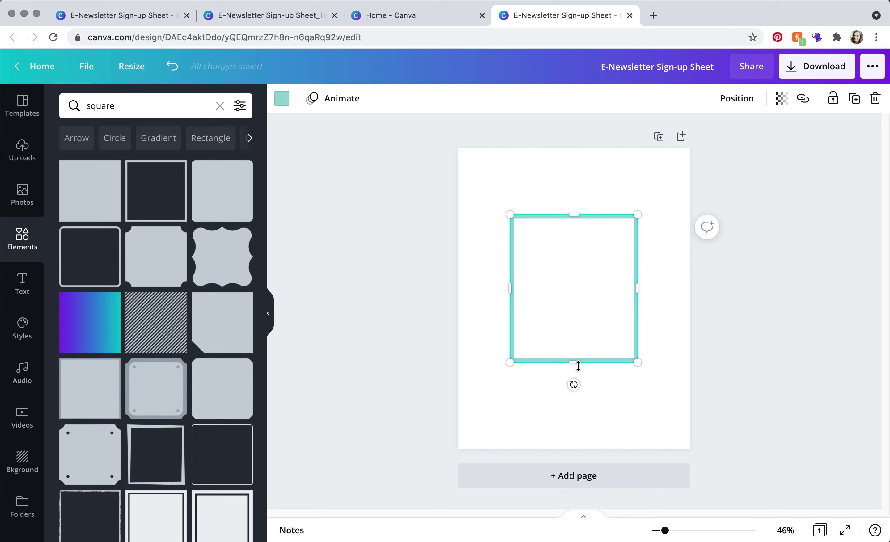
{"action": "left_click_drag", "start_coordinate": [578, 365], "coordinate": [584, 401]}
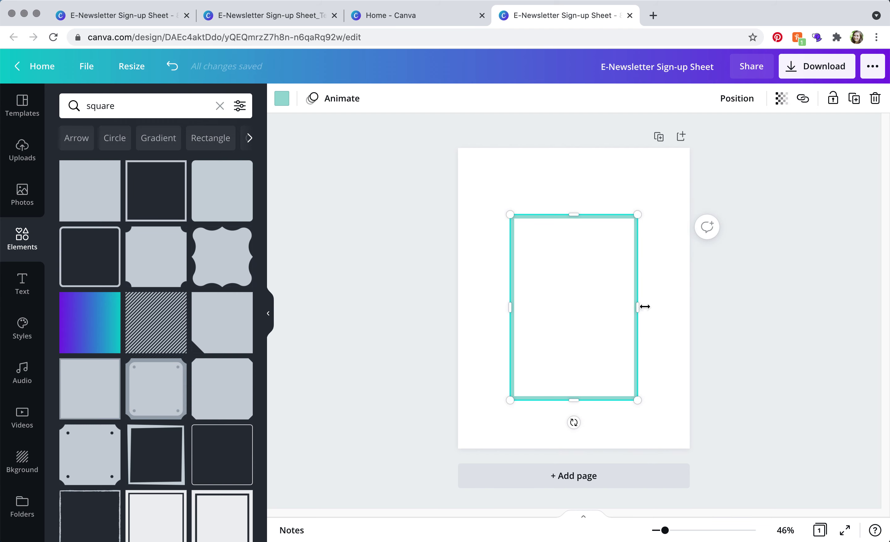
{"action": "left_click_drag", "start_coordinate": [645, 307], "coordinate": [659, 306]}
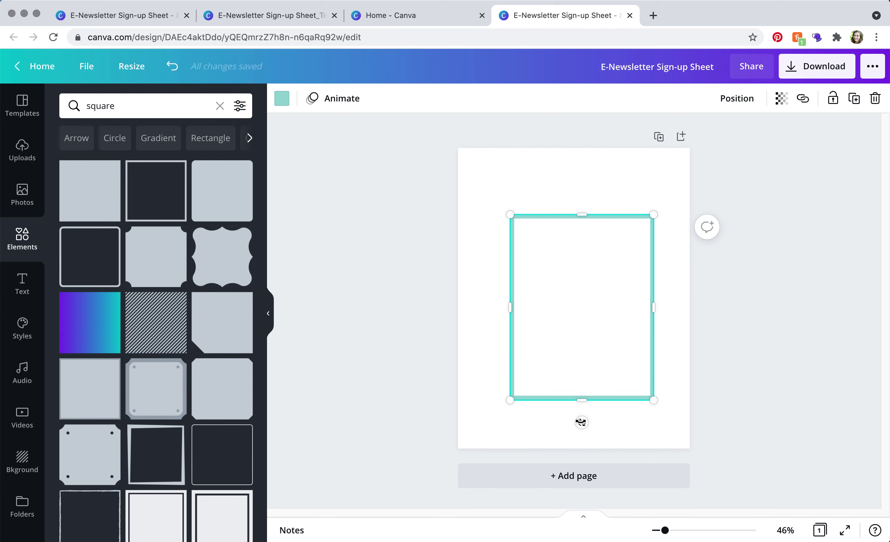
{"action": "left_click_drag", "start_coordinate": [572, 335], "coordinate": [542, 352]}
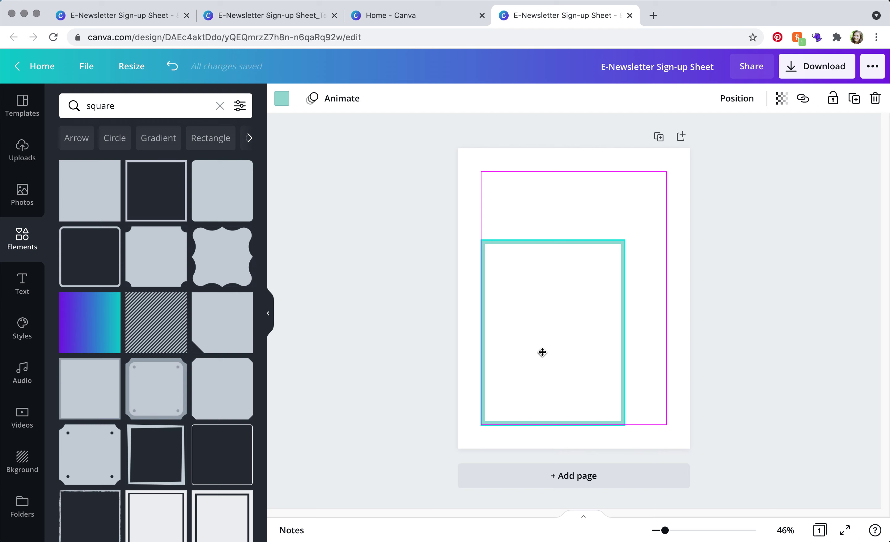
{"action": "left_click_drag", "start_coordinate": [542, 352], "coordinate": [543, 352]}
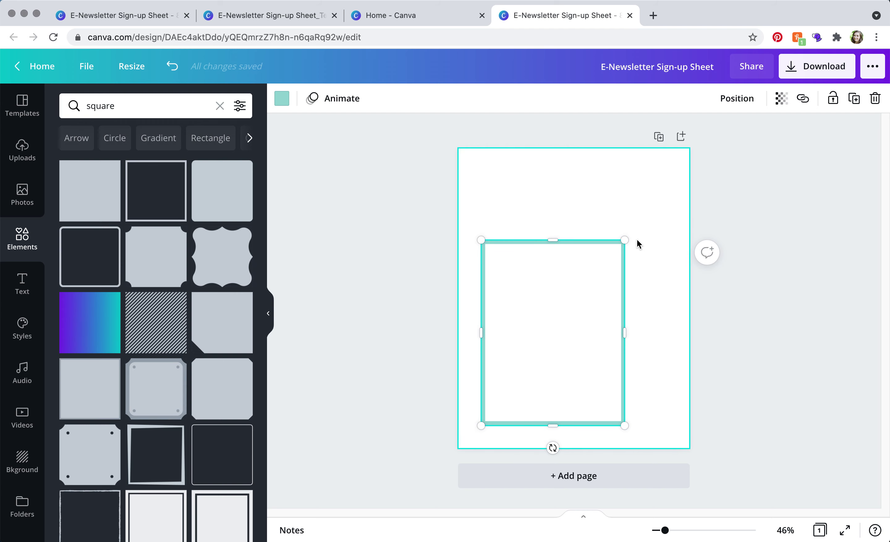
{"action": "left_click_drag", "start_coordinate": [630, 240], "coordinate": [649, 219]}
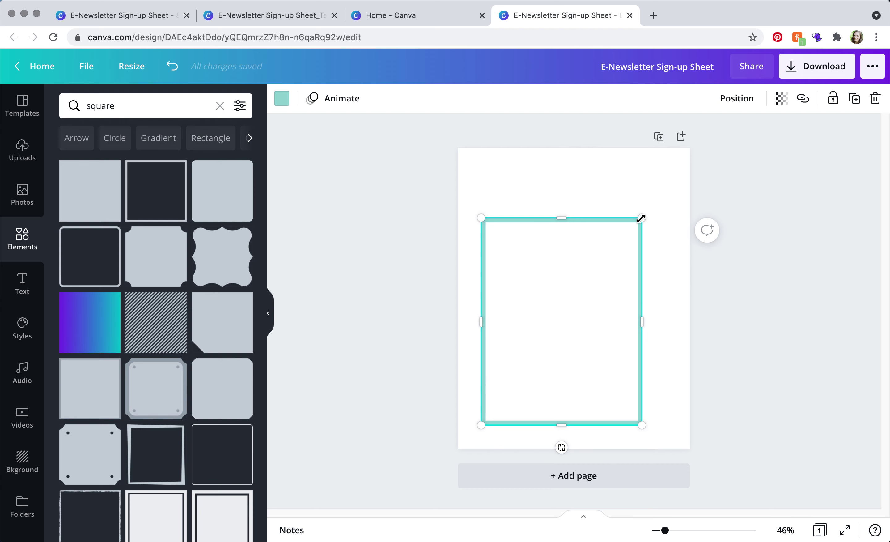
View page 3 of the finished reference sheet, then return to the new sign-up design.
{"action": "left_click", "coordinate": [138, 19]}
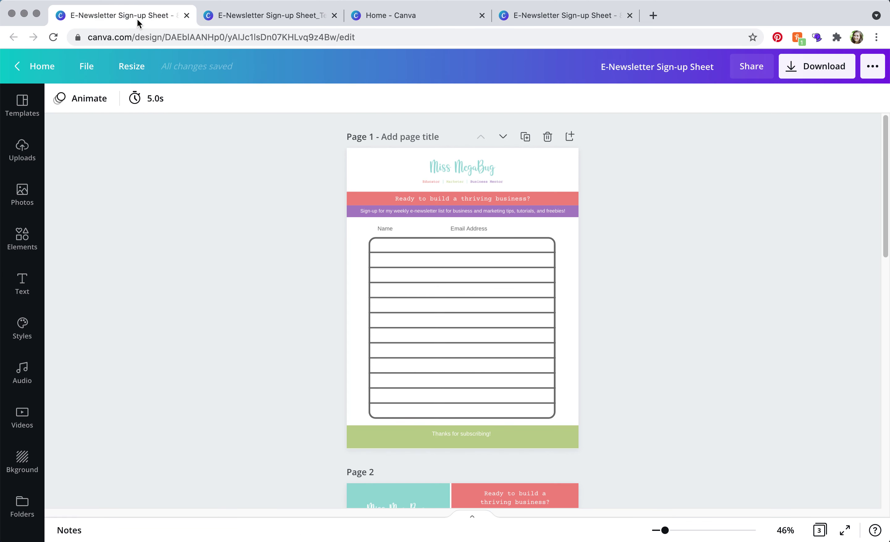
{"action": "scroll", "coordinate": [697, 394], "scroll_direction": "down", "scroll_amount": 5}
{"action": "scroll", "coordinate": [694, 392], "scroll_direction": "down", "scroll_amount": 5}
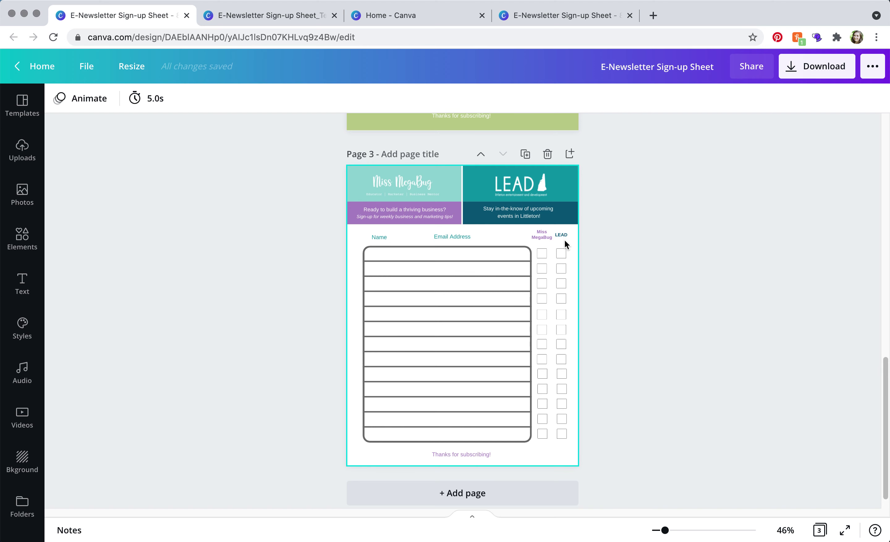
{"action": "left_click", "coordinate": [534, 16]}
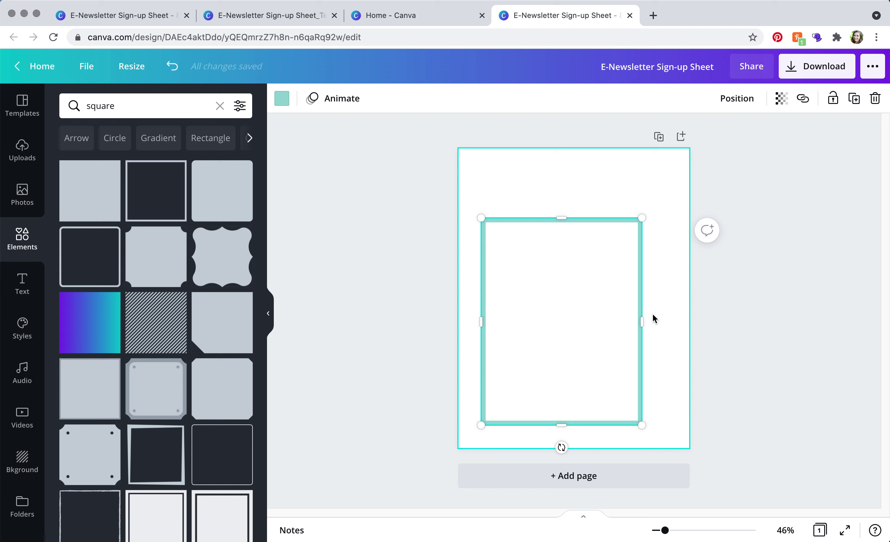
Narrow the teal frame from its right side and add another outlined square to the page.
{"action": "left_click_drag", "start_coordinate": [642, 321], "coordinate": [622, 326]}
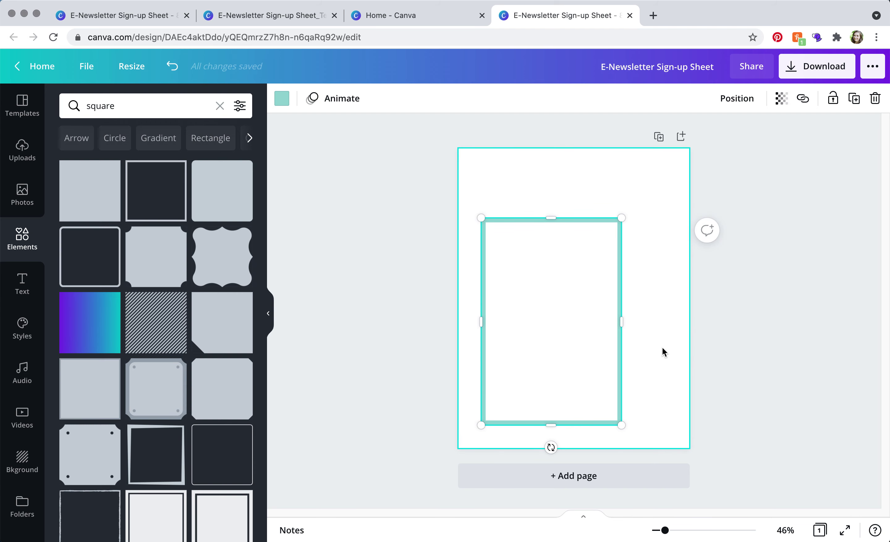
{"action": "left_click", "coordinate": [760, 319]}
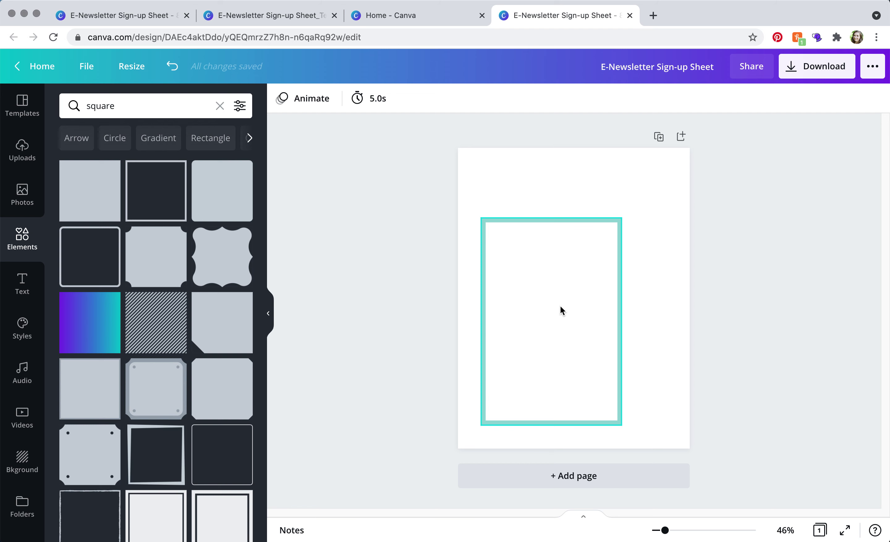
{"action": "left_click", "coordinate": [156, 190]}
Shrink the new square to a tiny checkbox and place it beside the frame's top-right corner.
{"action": "left_click_drag", "start_coordinate": [511, 361], "coordinate": [637, 227]}
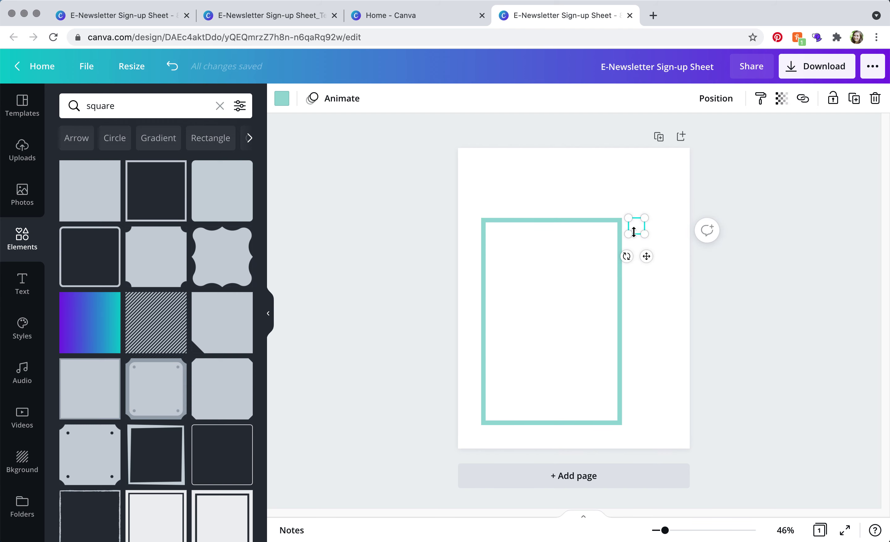
{"action": "left_click_drag", "start_coordinate": [634, 231], "coordinate": [639, 227]}
{"action": "left_click_drag", "start_coordinate": [666, 530], "coordinate": [676, 530]}
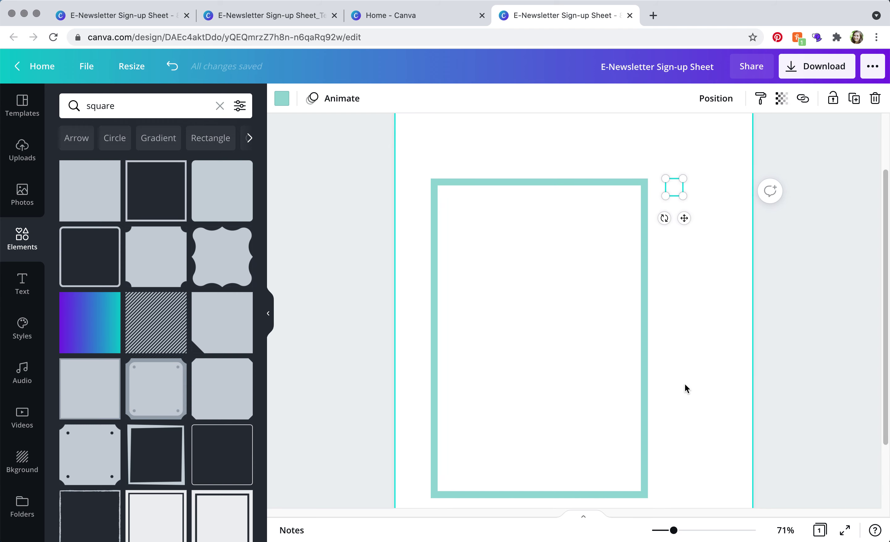
{"action": "left_click_drag", "start_coordinate": [674, 188], "coordinate": [664, 194]}
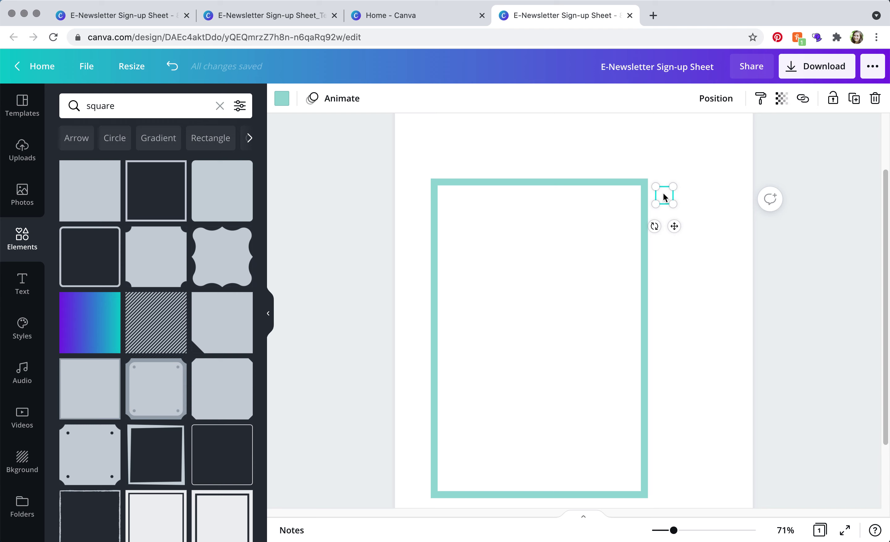
Copy and paste the checkbox twice to form an evenly spaced row of three.
{"action": "right_click", "coordinate": [663, 193]}
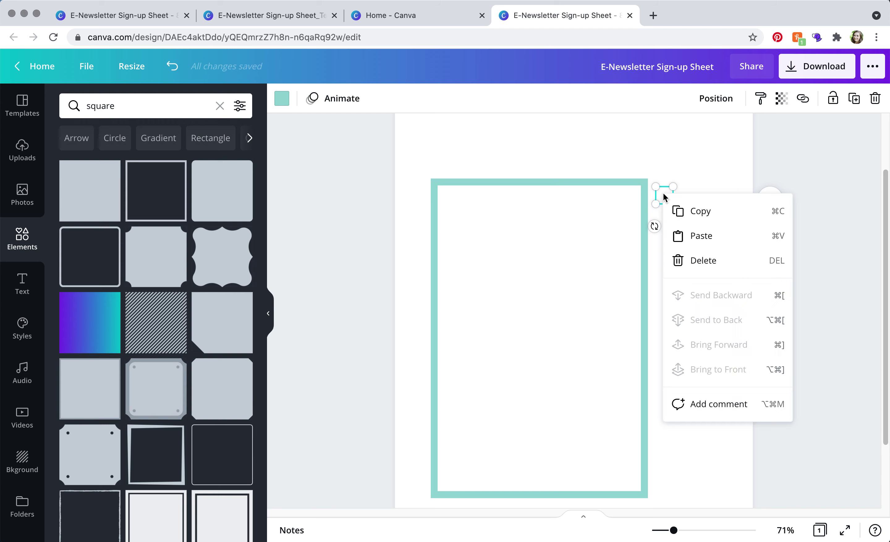
{"action": "left_click", "coordinate": [698, 210]}
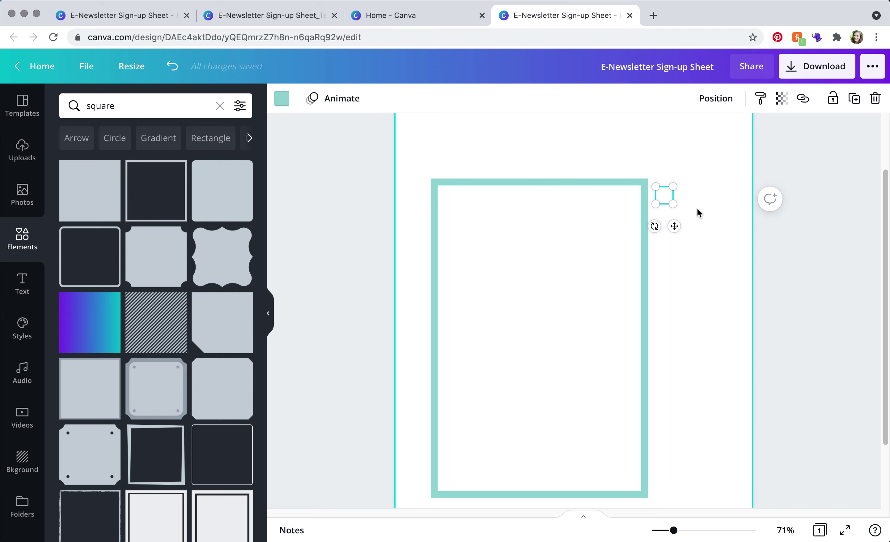
{"action": "right_click", "coordinate": [699, 200]}
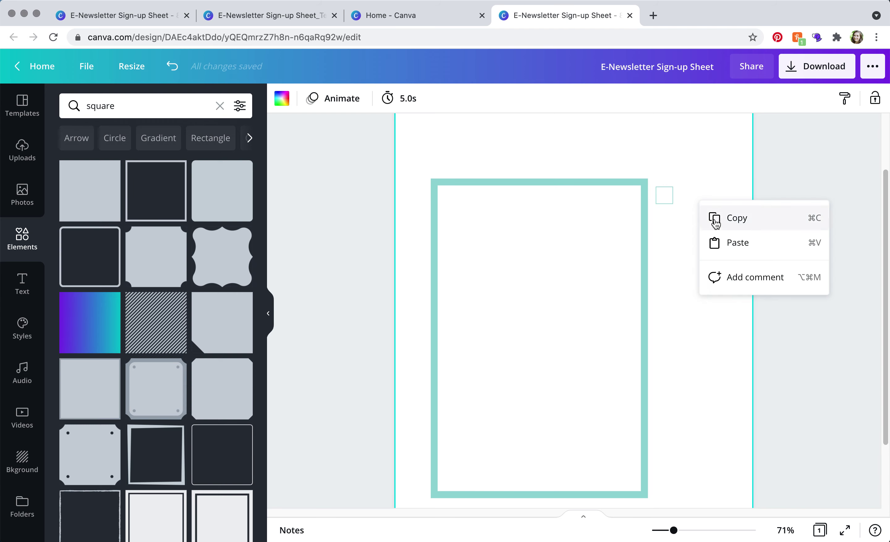
{"action": "left_click", "coordinate": [719, 239]}
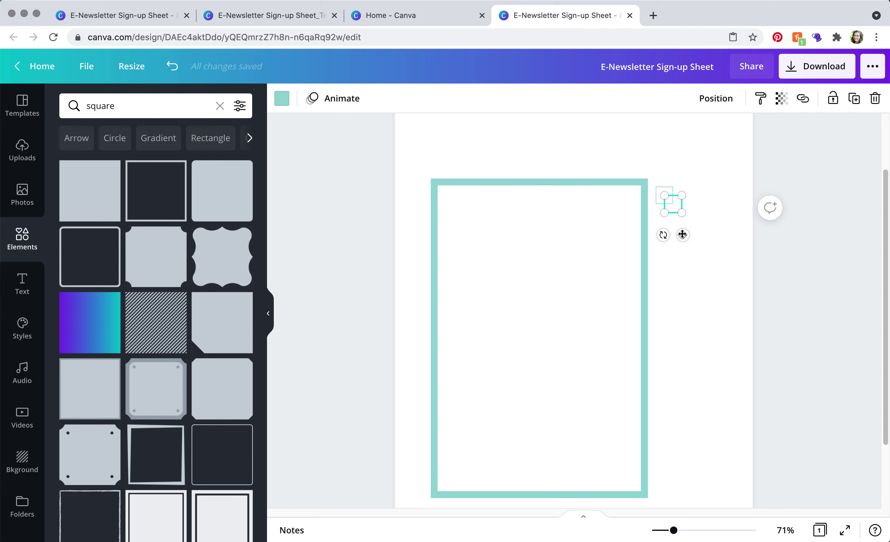
{"action": "left_click_drag", "start_coordinate": [684, 235], "coordinate": [701, 227]}
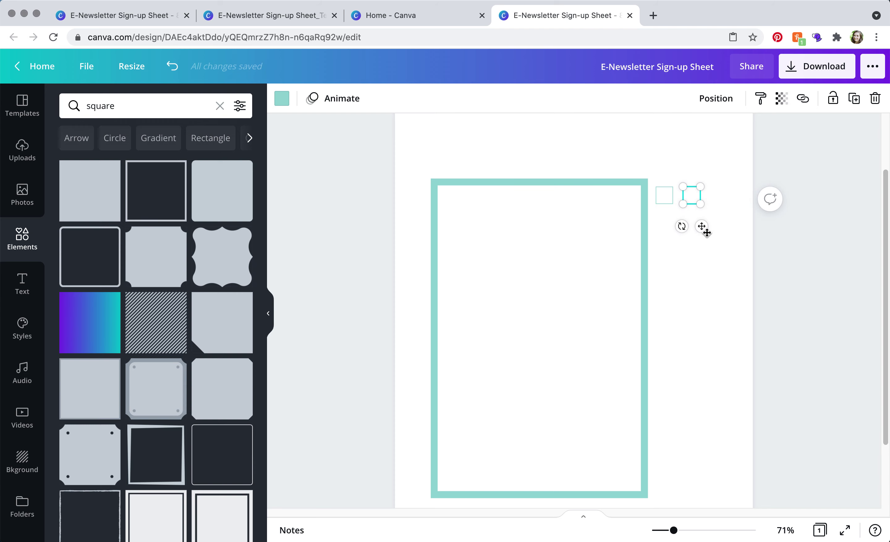
{"action": "key", "text": "ctrl+v"}
{"action": "left_click_drag", "start_coordinate": [684, 235], "coordinate": [733, 225]}
{"action": "left_click", "coordinate": [714, 253]}
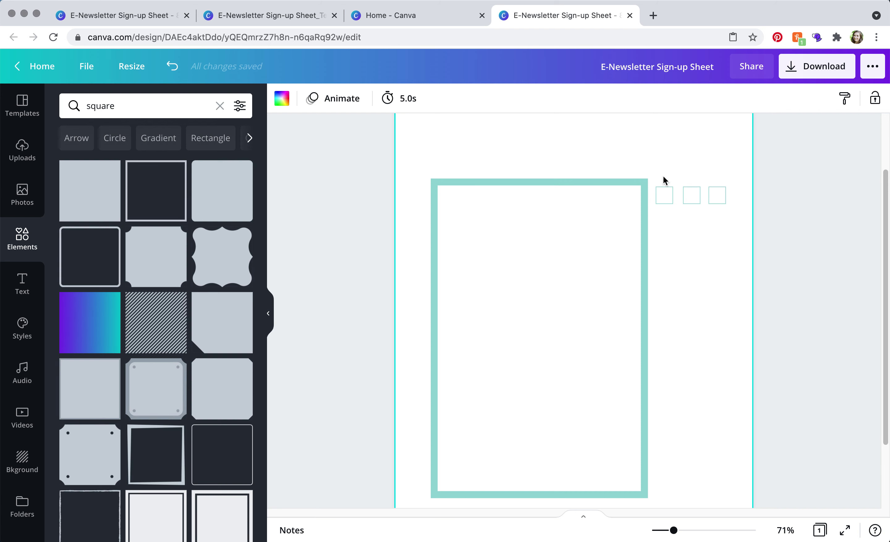
{"action": "left_click_drag", "start_coordinate": [662, 175], "coordinate": [727, 212]}
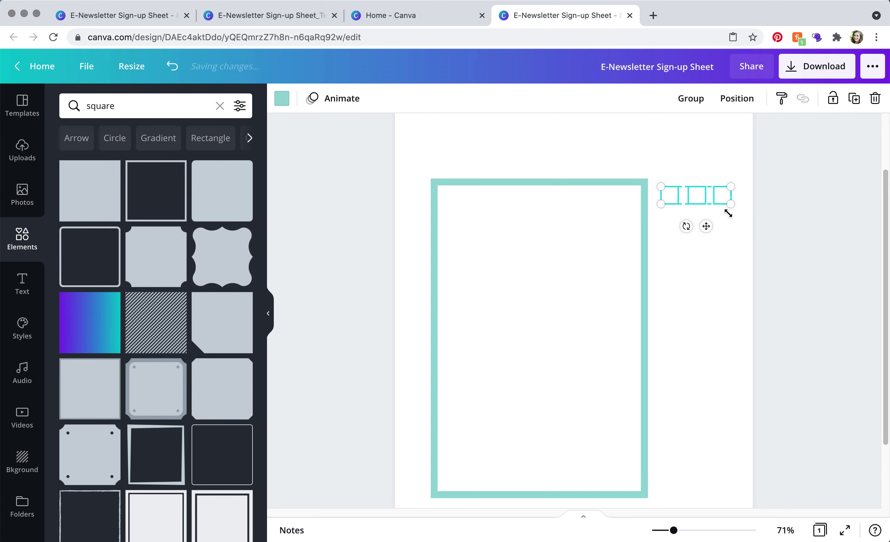
{"action": "left_click", "coordinate": [719, 271]}
Drag the teal frame's right edge slightly outward toward the three checkboxes.
{"action": "left_click", "coordinate": [644, 251]}
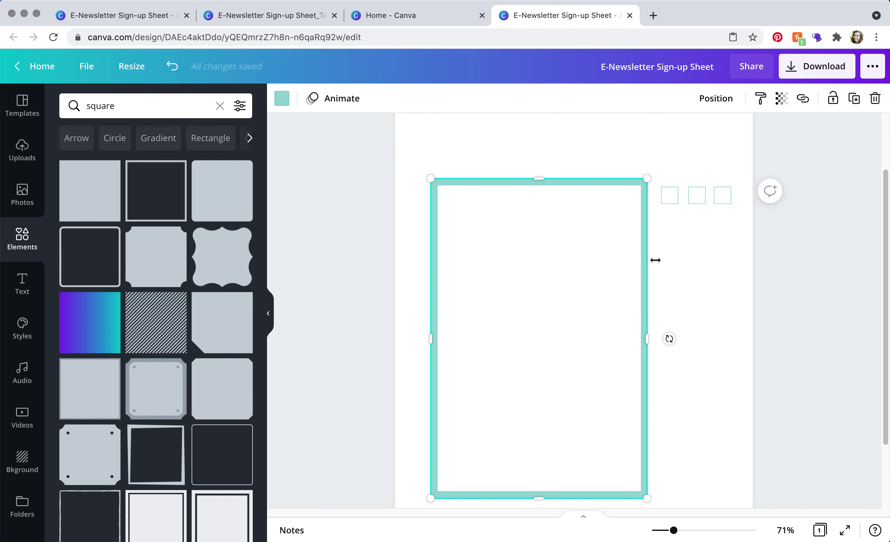
{"action": "left_click_drag", "start_coordinate": [653, 339], "coordinate": [655, 335]}
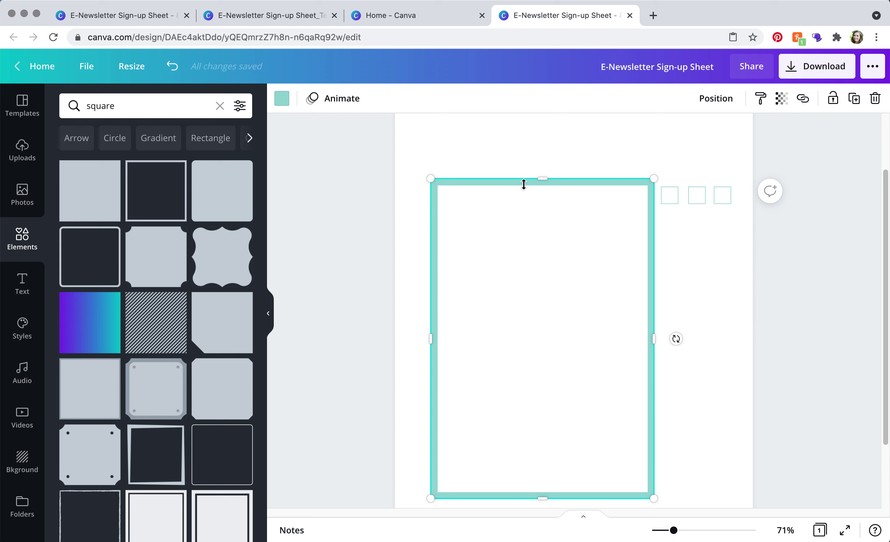
{"action": "left_click", "coordinate": [538, 151]}
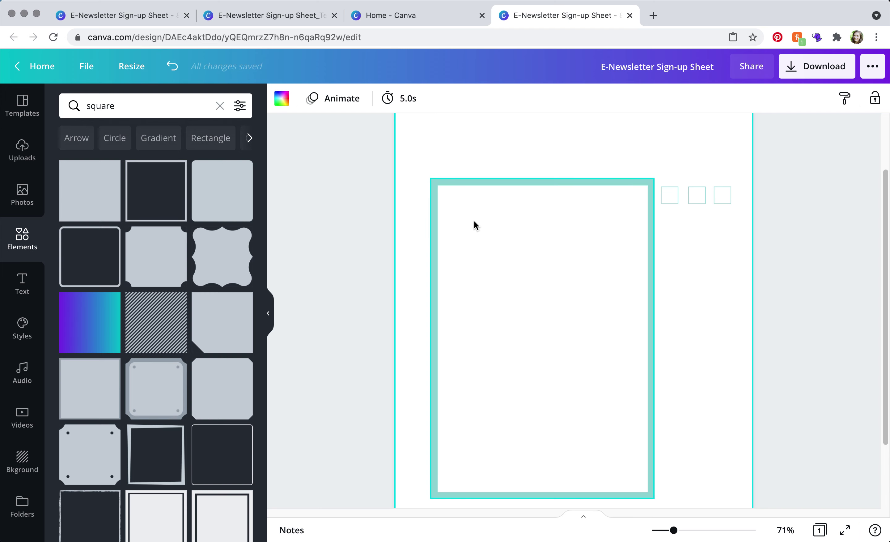
Add a plain line from an Elements search for 'line', spanning the frame just below its top.
{"action": "left_click", "coordinate": [81, 100]}
{"action": "type", "text": "line"}
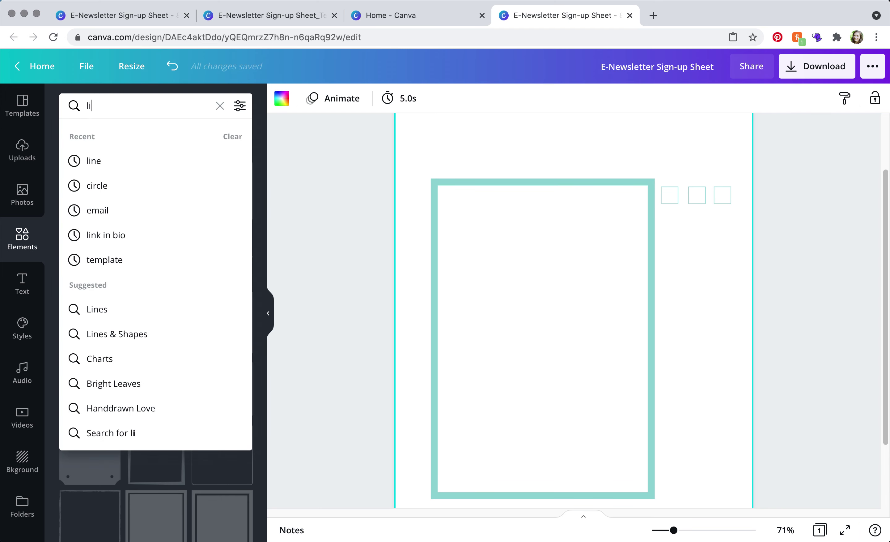
{"action": "key", "text": "Return"}
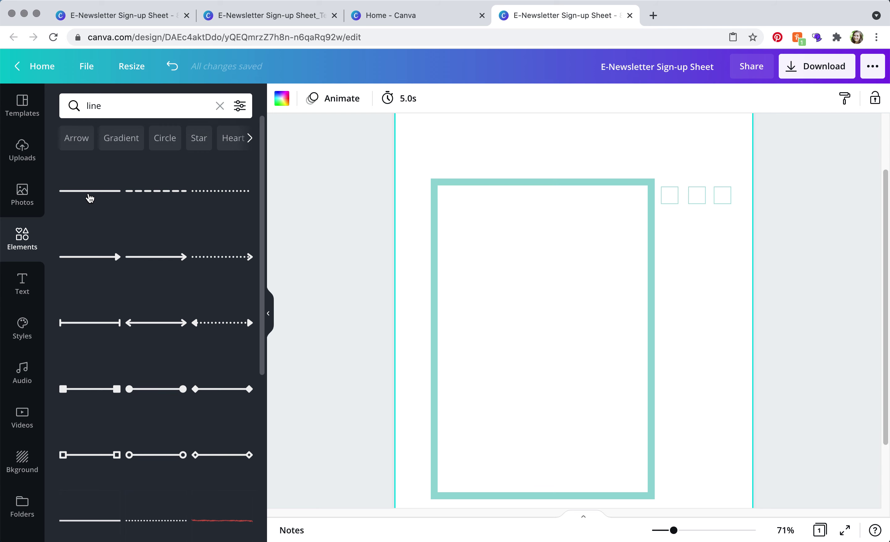
{"action": "left_click", "coordinate": [88, 192]}
{"action": "left_click_drag", "start_coordinate": [717, 303], "coordinate": [654, 302]}
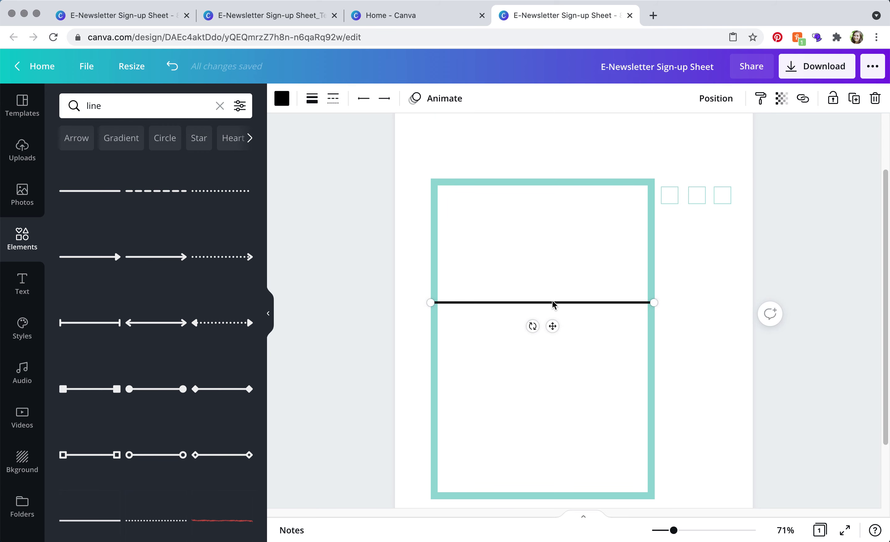
{"action": "left_click_drag", "start_coordinate": [554, 304], "coordinate": [554, 209]}
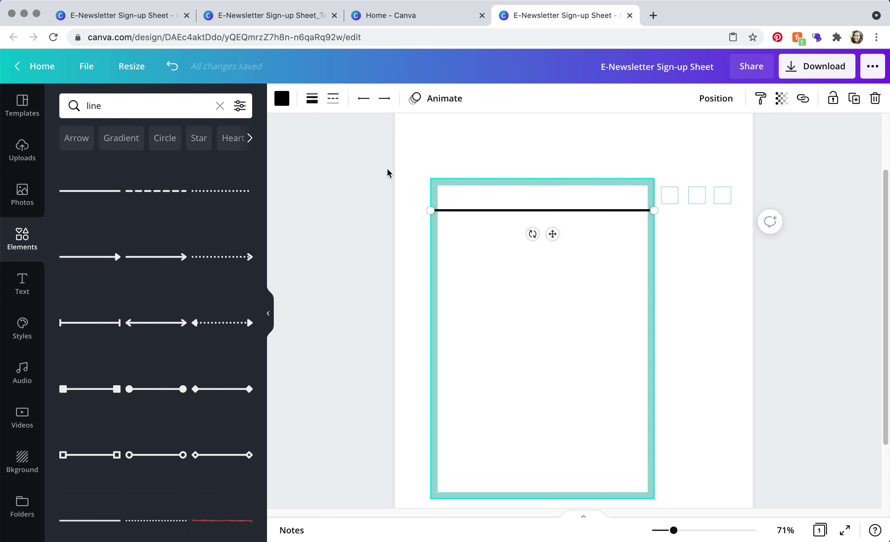
{"action": "left_click", "coordinate": [282, 99]}
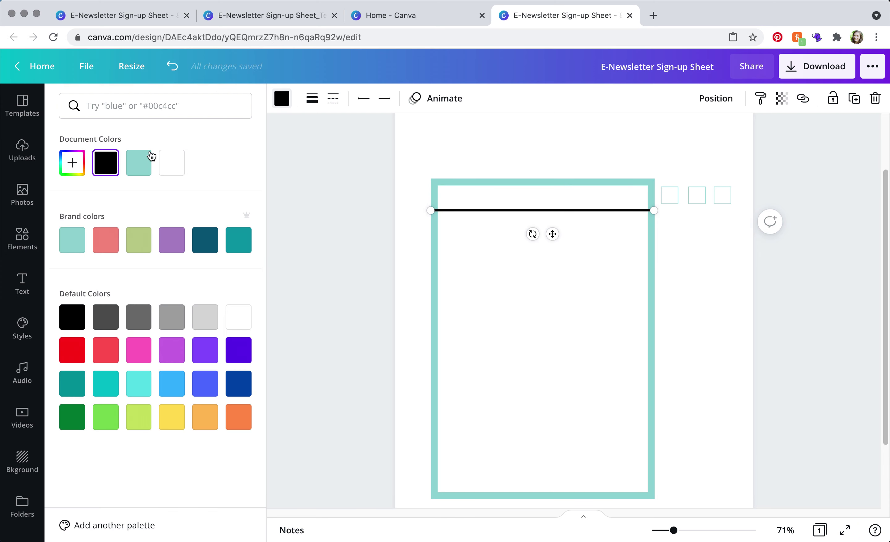
Colour the line teal and place a copy just below it.
{"action": "left_click", "coordinate": [146, 163]}
{"action": "left_click", "coordinate": [379, 285]}
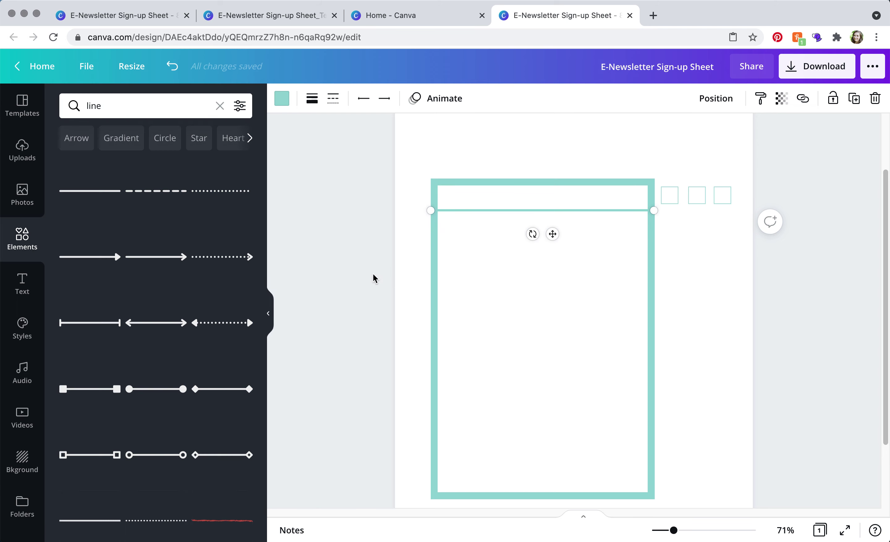
{"action": "left_click", "coordinate": [705, 316]}
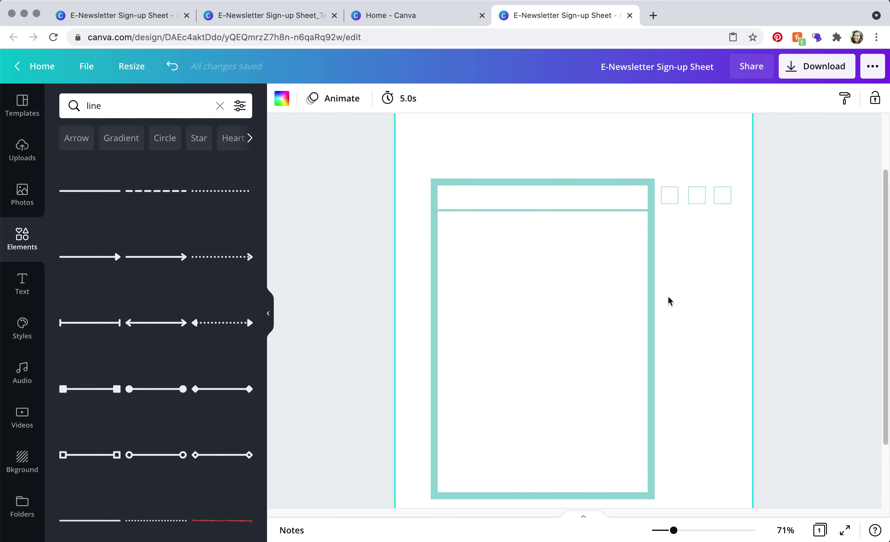
{"action": "left_click", "coordinate": [562, 214]}
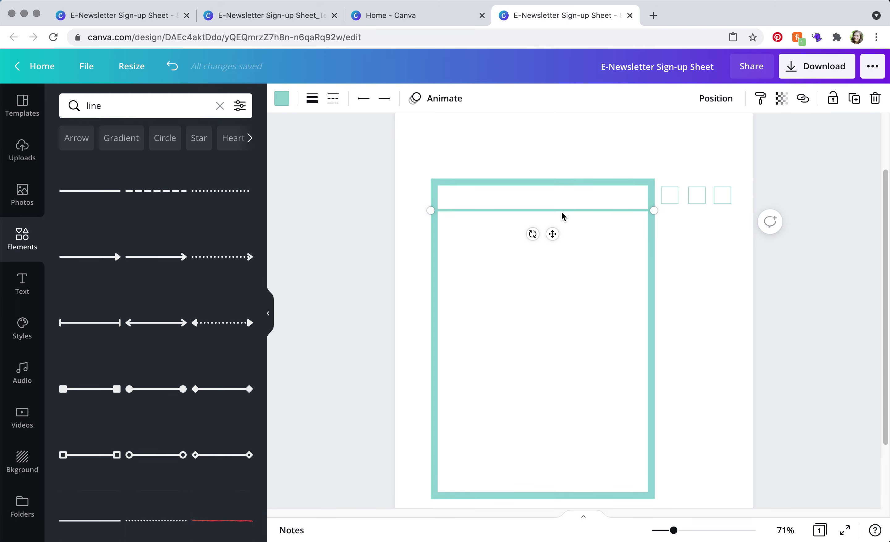
{"action": "left_click_drag", "start_coordinate": [562, 216], "coordinate": [540, 238]}
{"action": "left_click", "coordinate": [395, 259]}
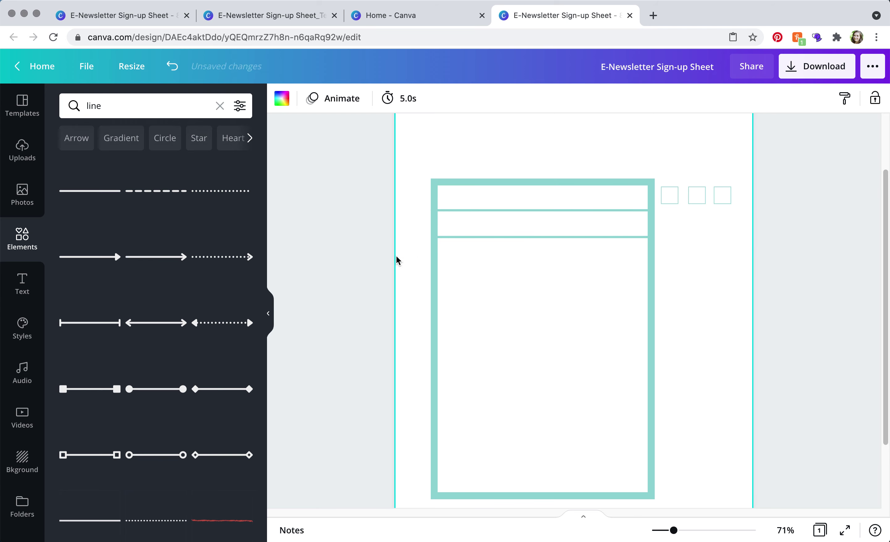
Duplicate the two teal lines and move the copies down to form more stacked rows.
{"action": "left_click", "coordinate": [520, 217]}
{"action": "left_click", "coordinate": [505, 238], "text": "shift"}
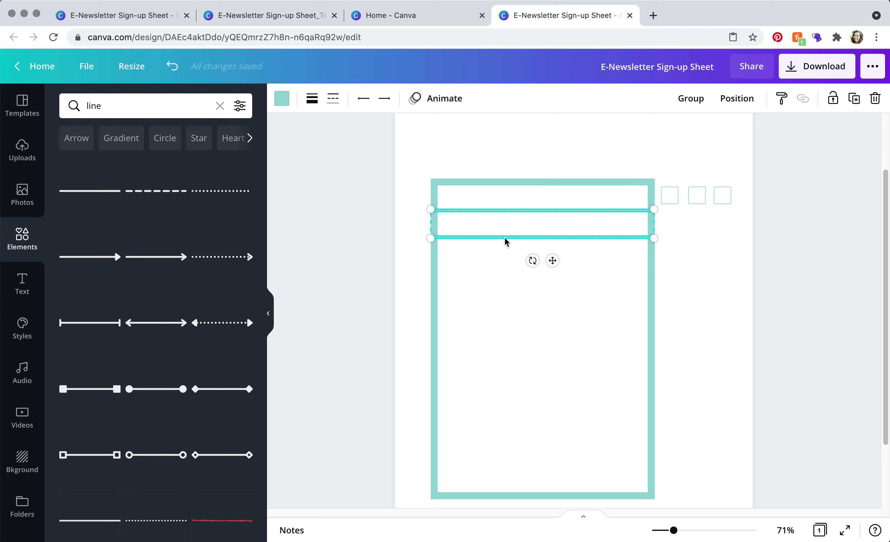
{"action": "left_click", "coordinate": [389, 213]}
{"action": "left_click", "coordinate": [473, 211]}
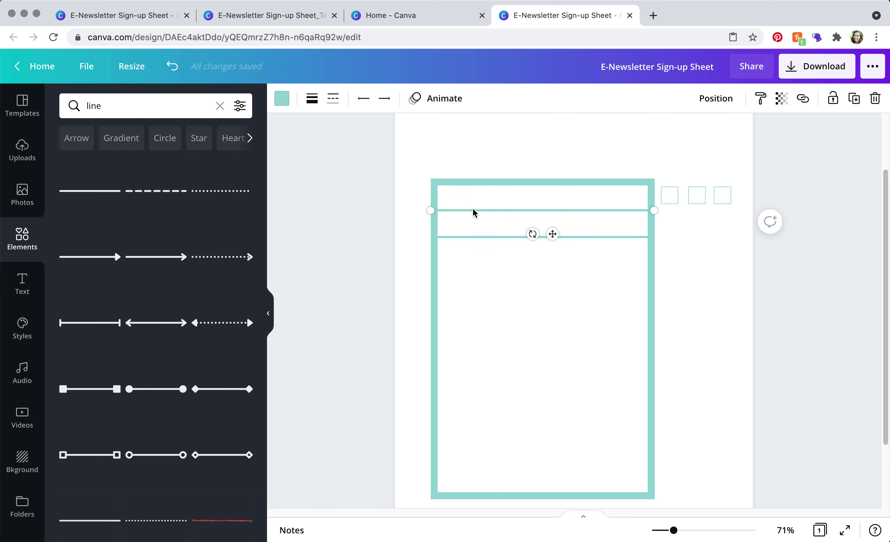
{"action": "left_click", "coordinate": [499, 237], "text": "shift"}
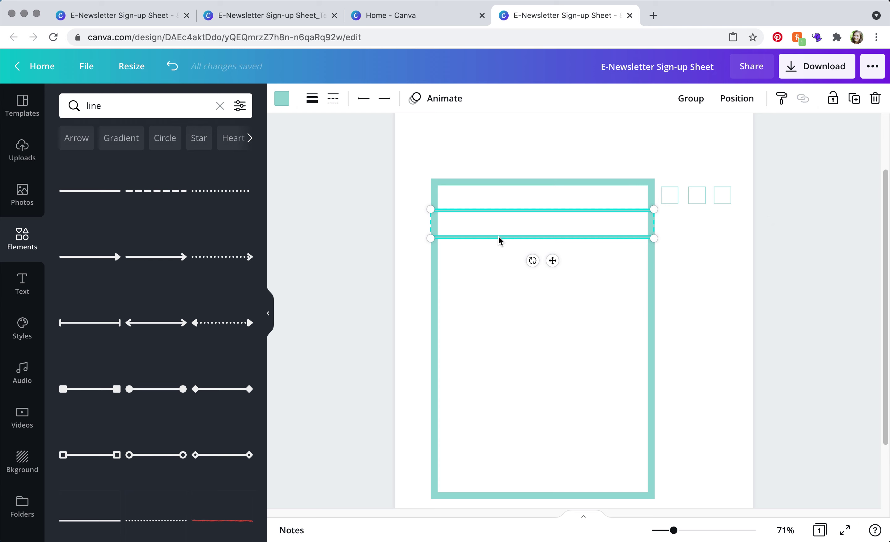
{"action": "key", "text": "super+d"}
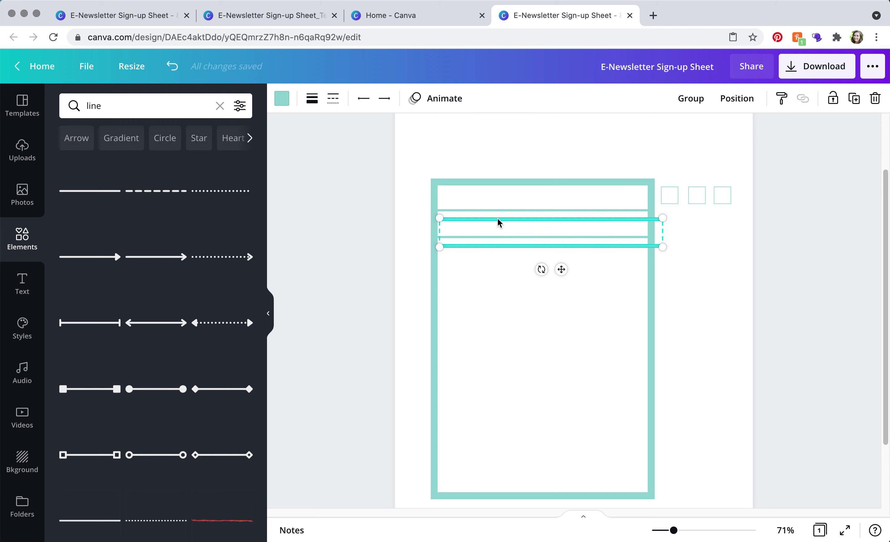
{"action": "left_click_drag", "start_coordinate": [561, 269], "coordinate": [554, 286]}
{"action": "left_click", "coordinate": [572, 314]}
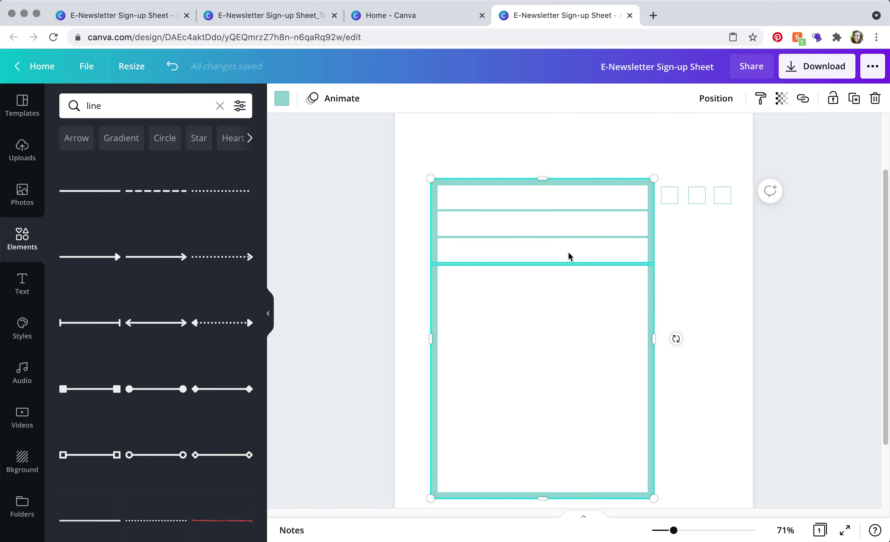
{"action": "left_click", "coordinate": [575, 237]}
{"action": "key", "text": "Escape"}
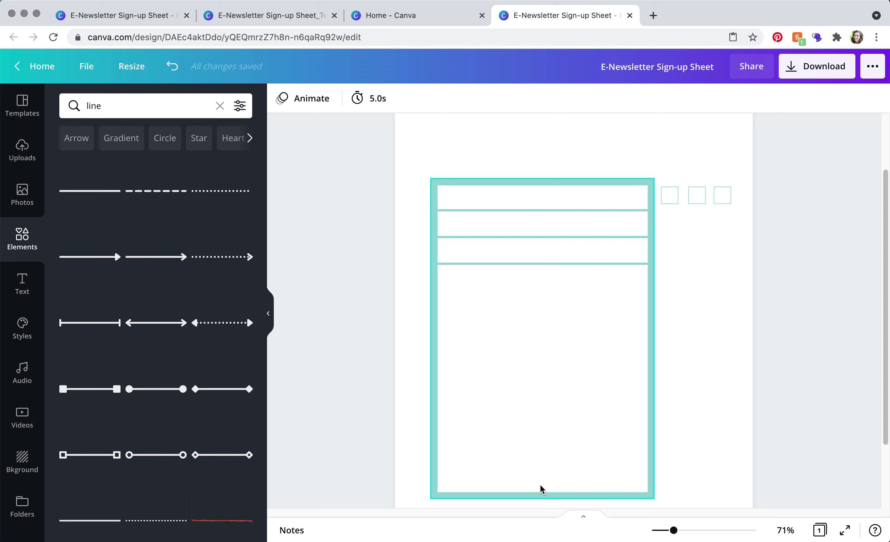
Group the teal form box with its three rule lines and try moving the group left.
{"action": "left_click", "coordinate": [420, 171]}
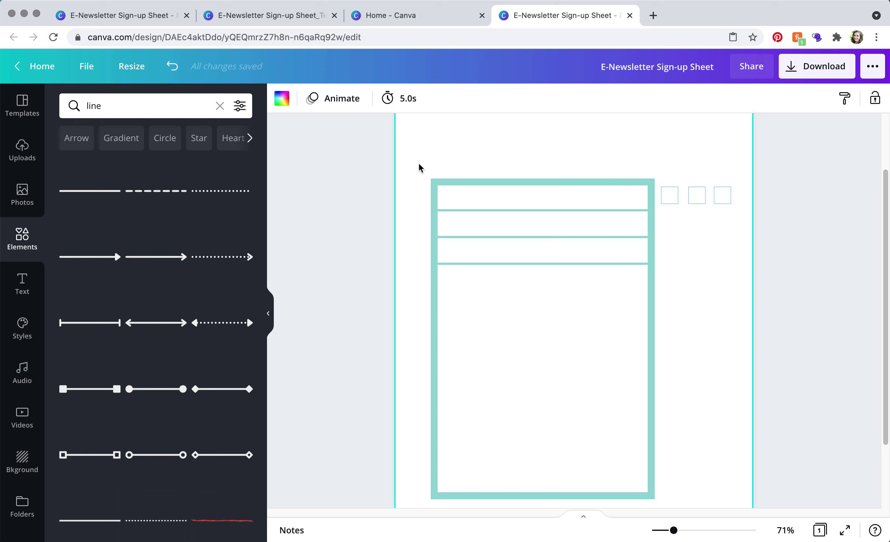
{"action": "left_click_drag", "start_coordinate": [419, 165], "coordinate": [468, 299]}
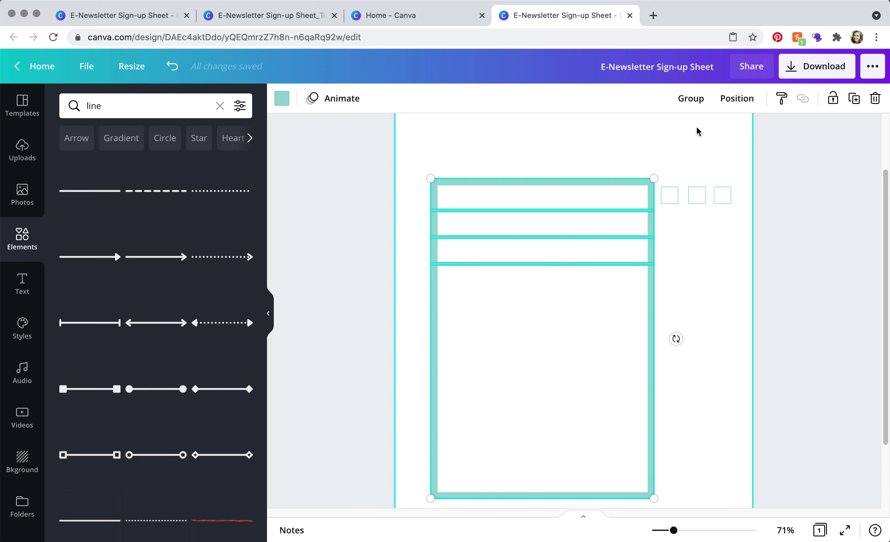
{"action": "left_click", "coordinate": [690, 98]}
{"action": "left_click", "coordinate": [588, 178]}
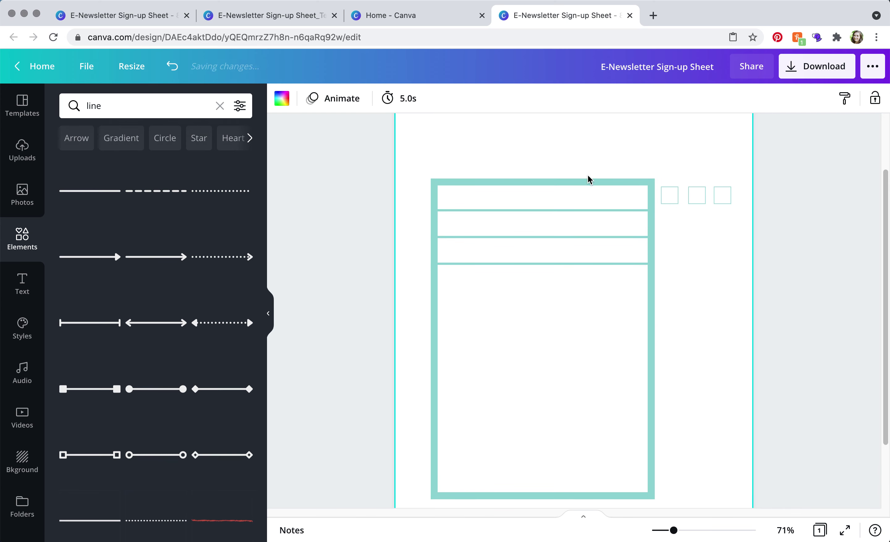
{"action": "left_click_drag", "start_coordinate": [584, 183], "coordinate": [553, 167]}
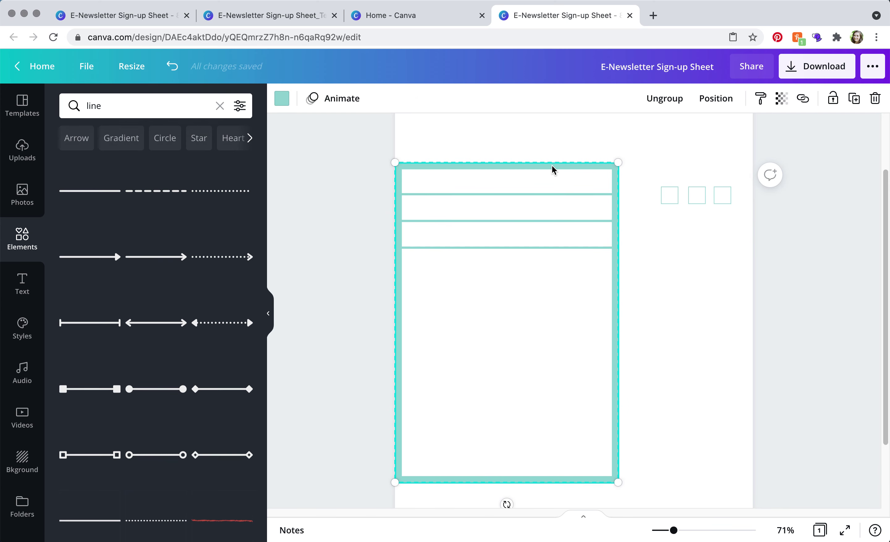
Undo the move, ungroup, nudge the box into line with the rules, and regroup all four.
{"action": "key", "text": "super+z"}
{"action": "left_click", "coordinate": [665, 98]}
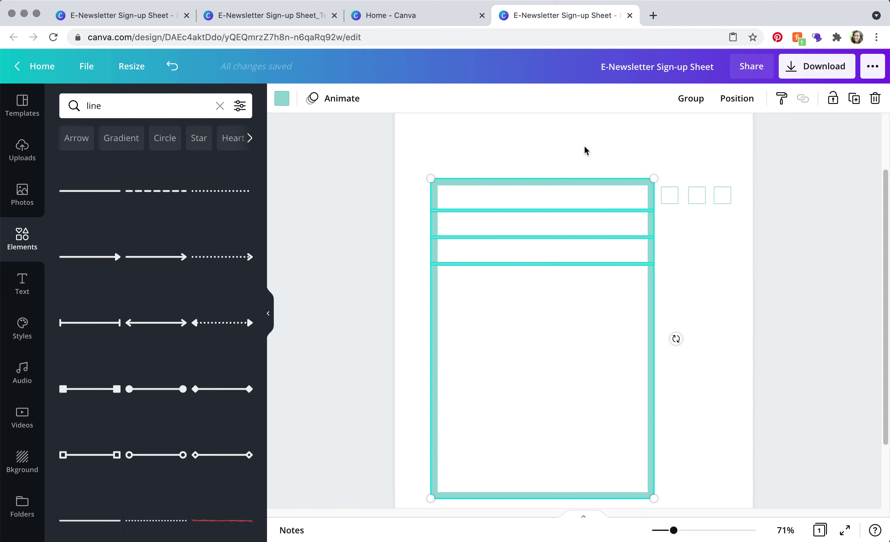
{"action": "left_click_drag", "start_coordinate": [584, 183], "coordinate": [555, 177]}
{"action": "key", "text": "shift+Right"}
{"action": "key", "text": "shift+Right"}
{"action": "key", "text": "shift+Right"}
{"action": "key", "text": "shift+Right"}
{"action": "key", "text": "shift+Right"}
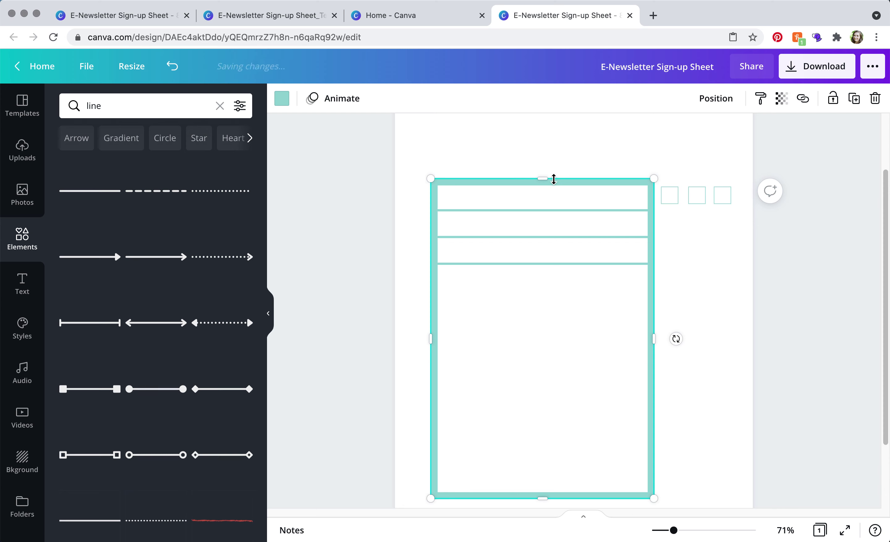
{"action": "left_click", "coordinate": [457, 163]}
{"action": "left_click_drag", "start_coordinate": [429, 157], "coordinate": [624, 155]}
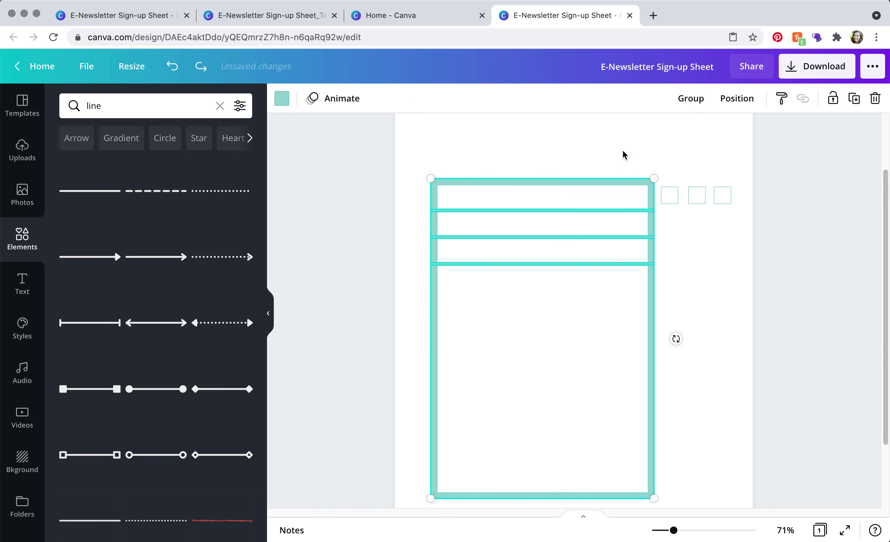
{"action": "left_click", "coordinate": [704, 99]}
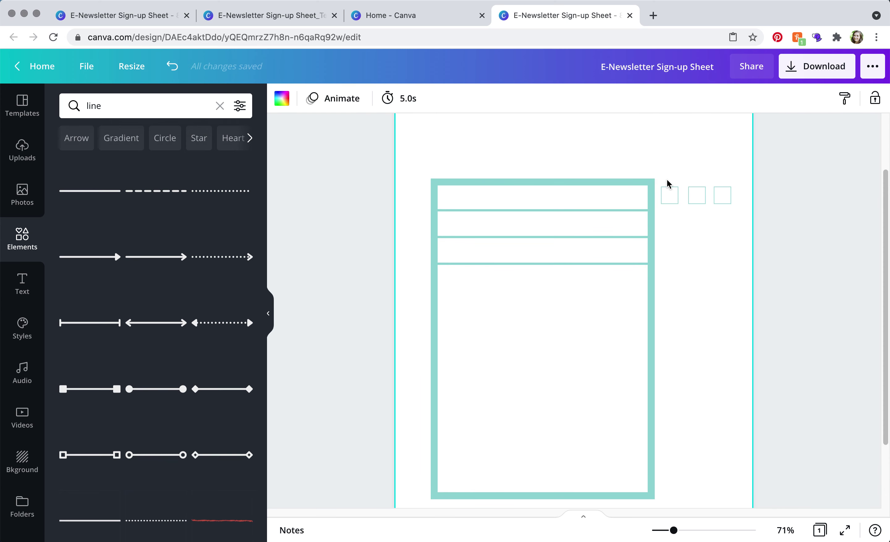
Duplicate the three small checkbox squares into a matching row just below the originals.
{"action": "left_click_drag", "start_coordinate": [668, 182], "coordinate": [737, 208]}
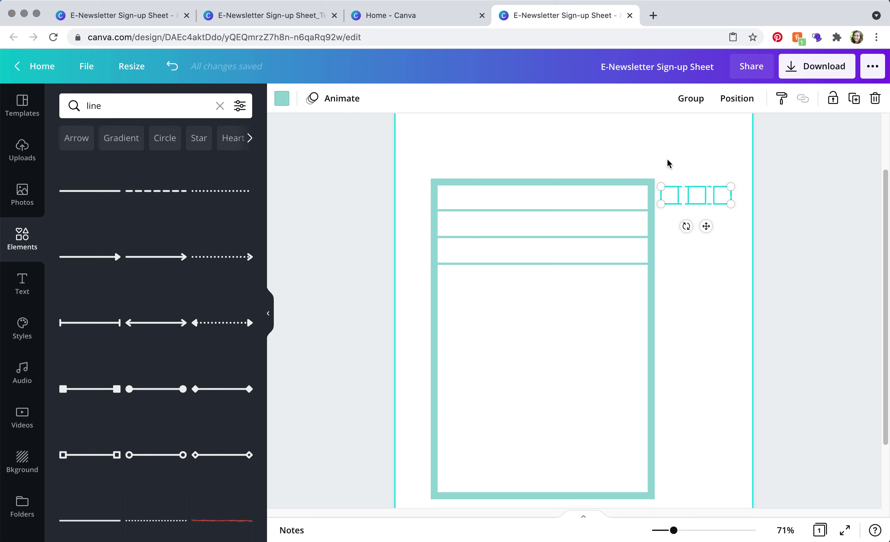
{"action": "left_click_drag", "start_coordinate": [670, 204], "coordinate": [675, 231]}
{"action": "scroll", "coordinate": [710, 364], "scroll_direction": "down", "scroll_amount": 2}
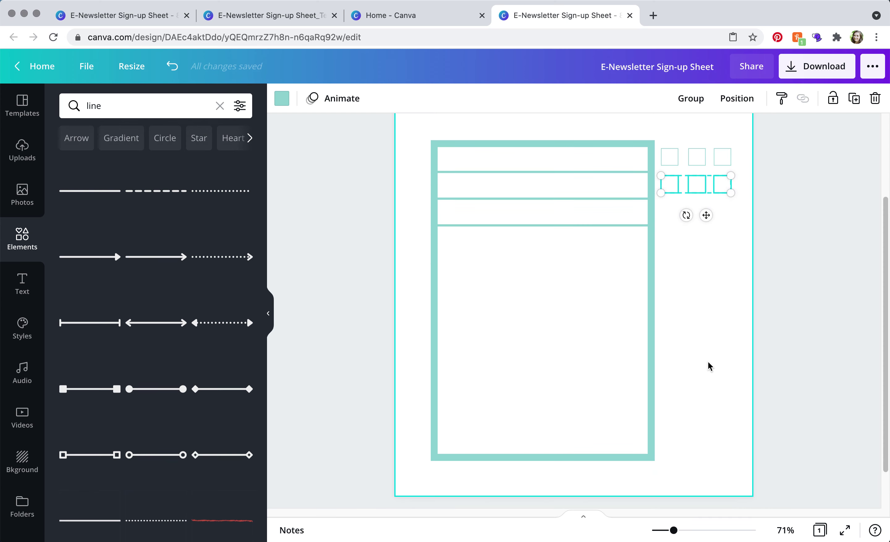
{"action": "scroll", "coordinate": [710, 365], "scroll_direction": "up", "scroll_amount": 5}
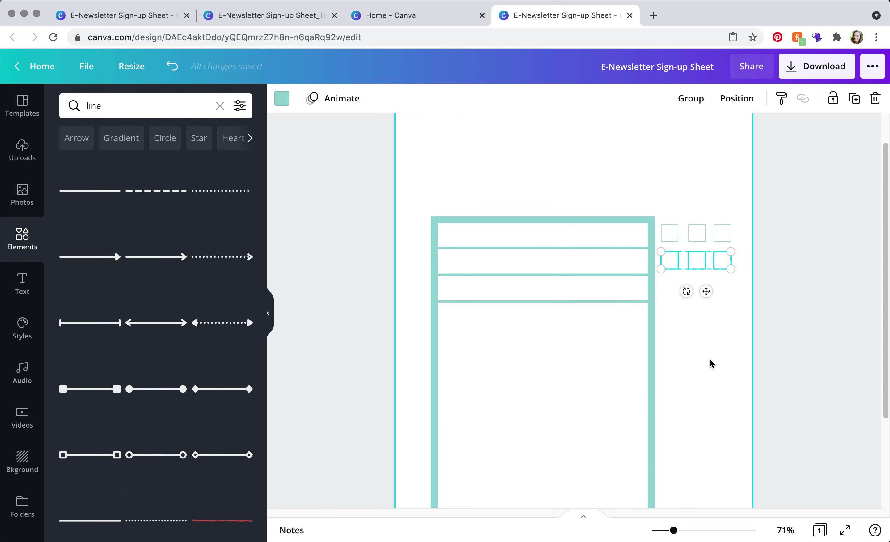
{"action": "scroll", "coordinate": [712, 364], "scroll_direction": "up", "scroll_amount": 2}
Insert the previously uploaded yard-sale photo onto the page from Uploads.
{"action": "left_click", "coordinate": [600, 190]}
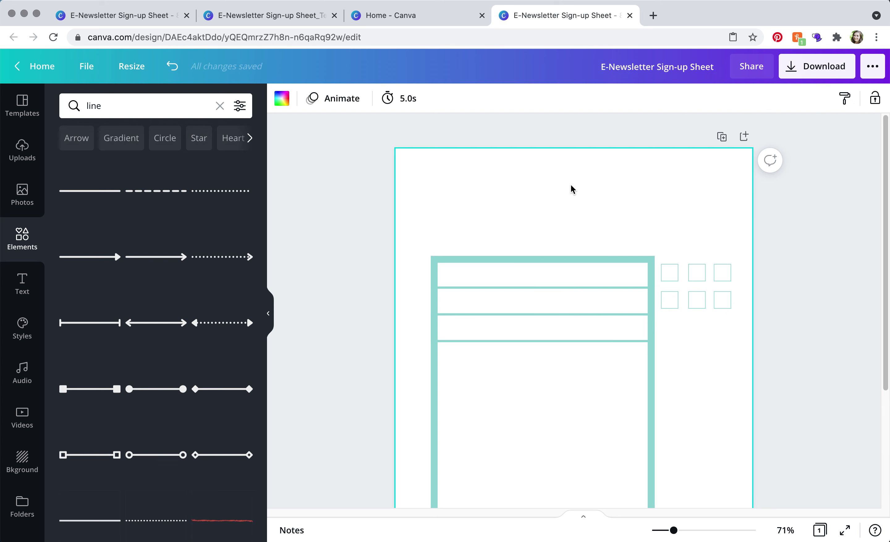
{"action": "left_click", "coordinate": [220, 106]}
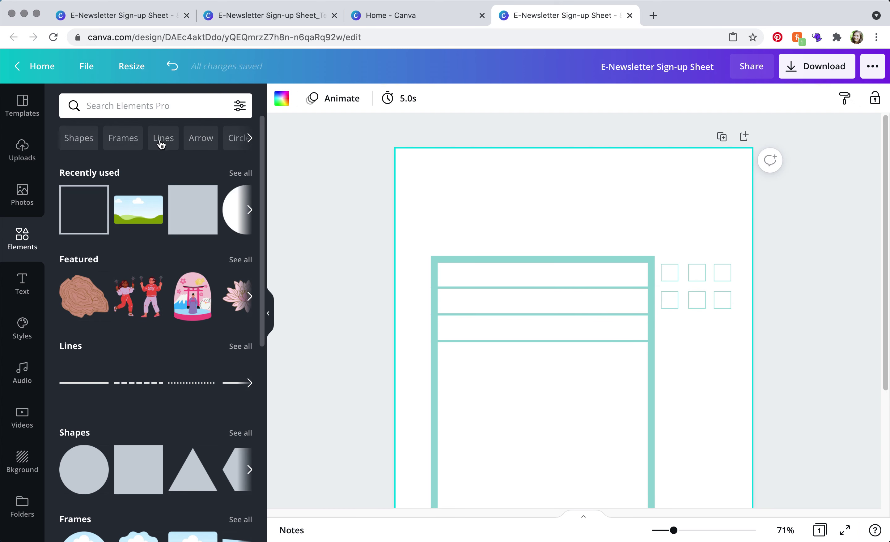
{"action": "left_click", "coordinate": [21, 149]}
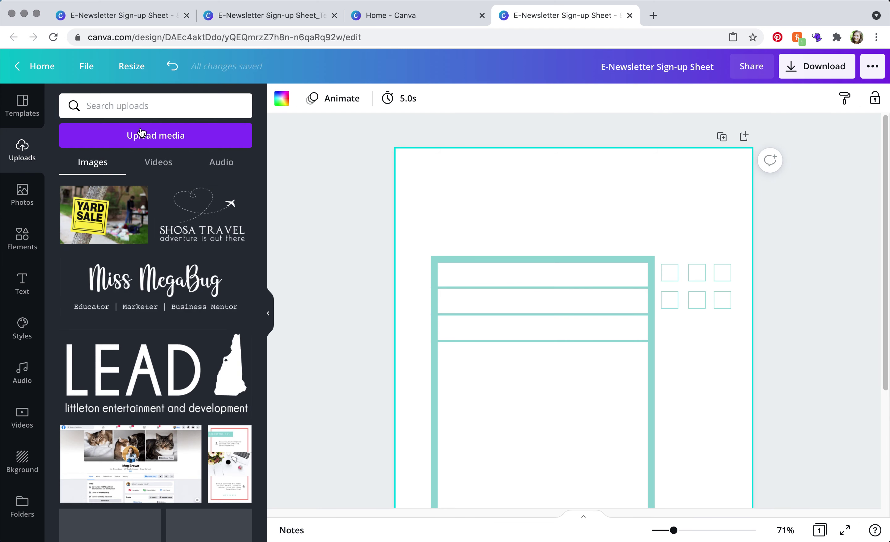
{"action": "left_click", "coordinate": [141, 133]}
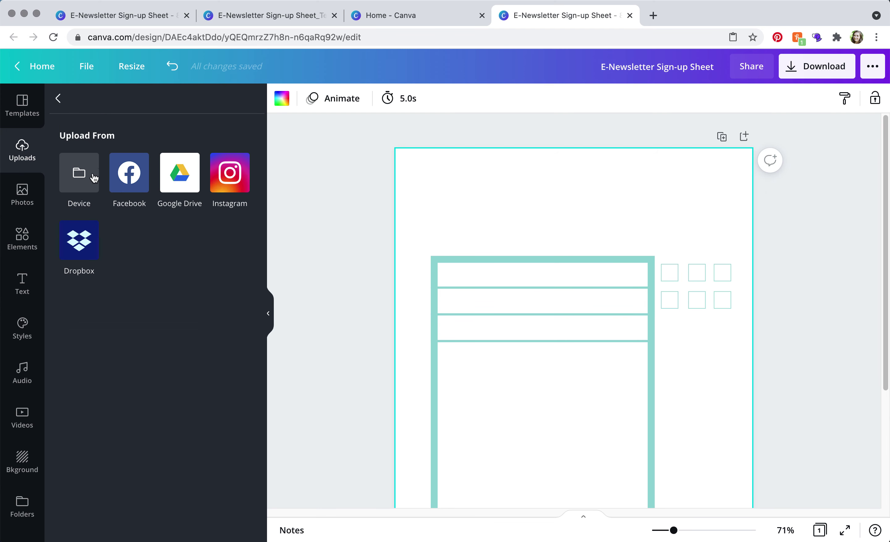
{"action": "left_click", "coordinate": [62, 104]}
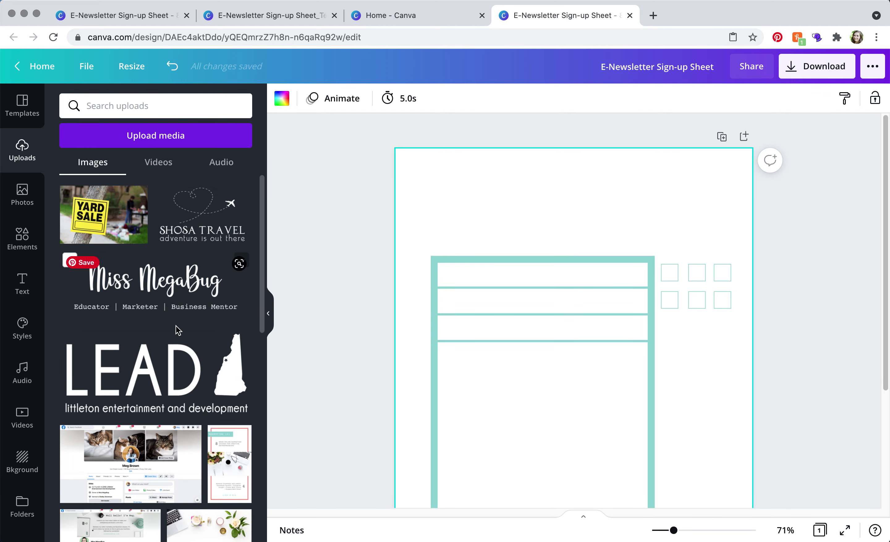
{"action": "left_click", "coordinate": [167, 366]}
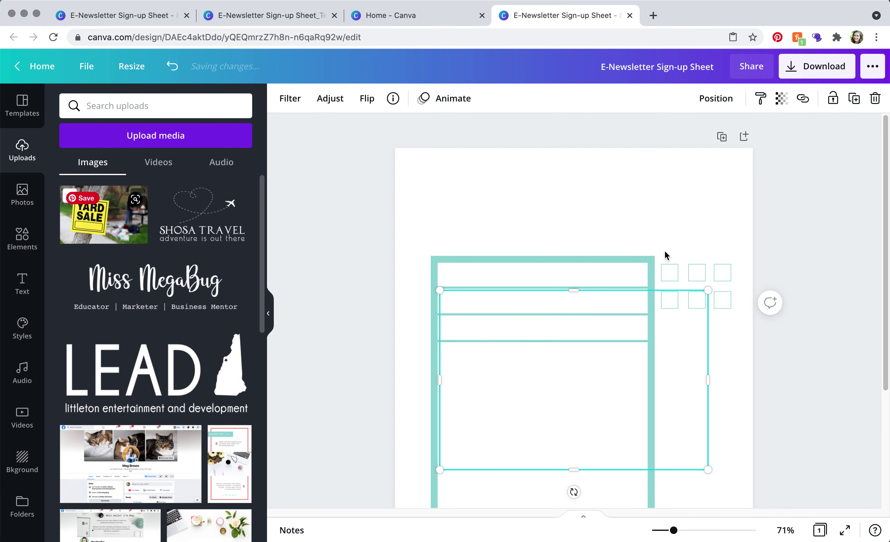
Shrink the yard-sale photo to about 3.2 × 2.1 in and centre it above the teal frame.
{"action": "left_click", "coordinate": [268, 313]}
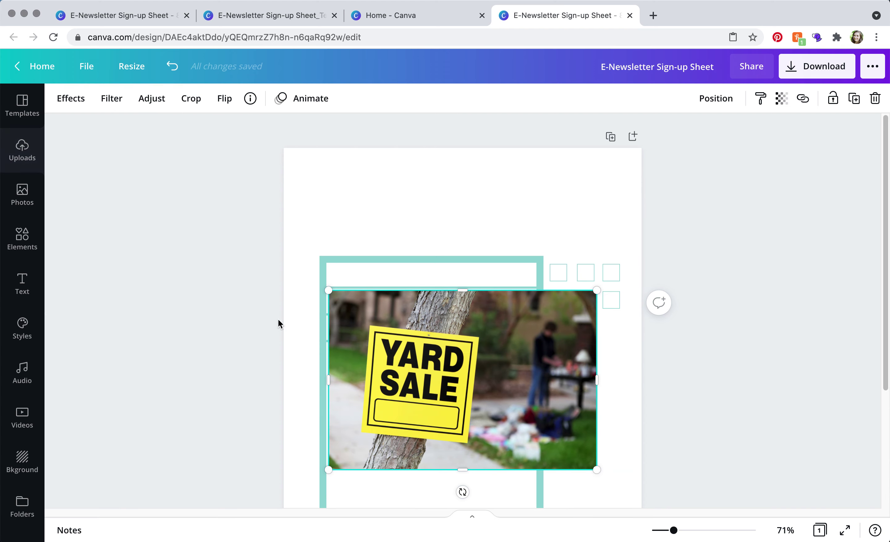
{"action": "left_click_drag", "start_coordinate": [328, 469], "coordinate": [487, 363]}
{"action": "left_click_drag", "start_coordinate": [545, 331], "coordinate": [467, 198]}
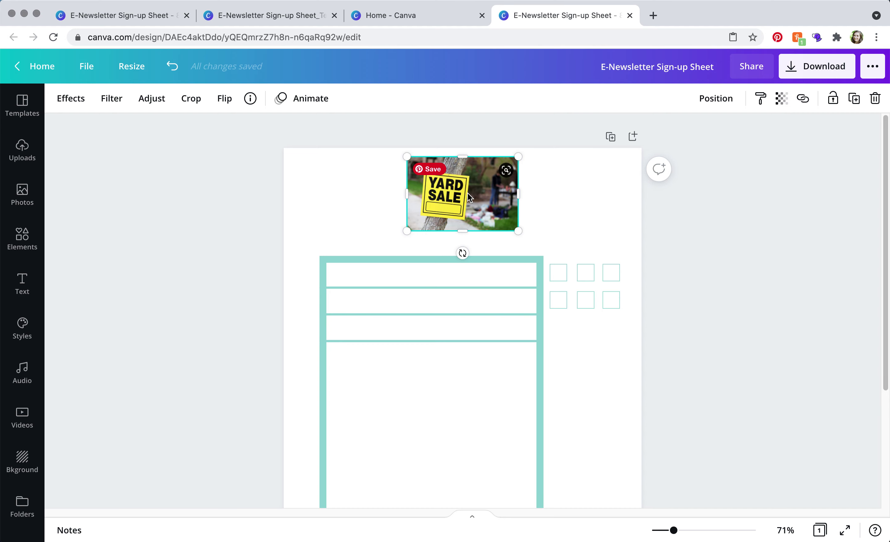
{"action": "left_click", "coordinate": [125, 16]}
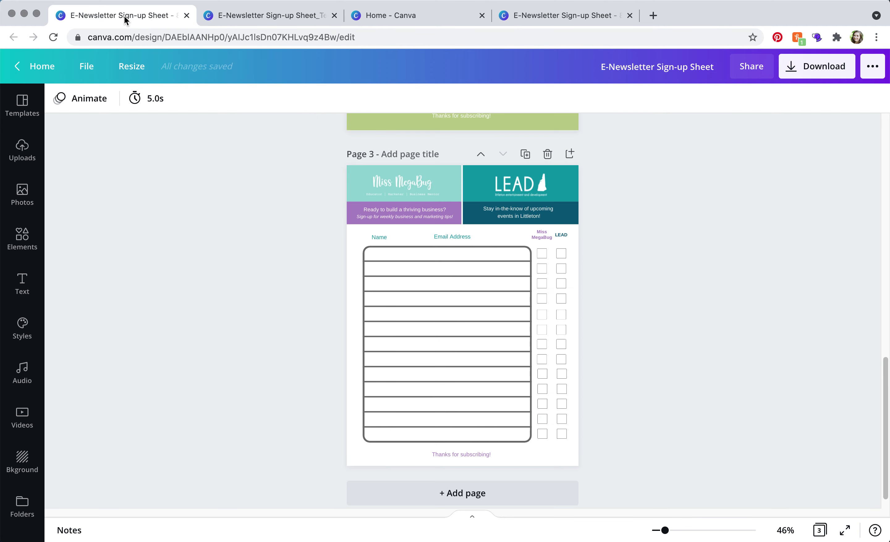
{"action": "scroll", "coordinate": [726, 308], "scroll_direction": "up", "scroll_amount": 5}
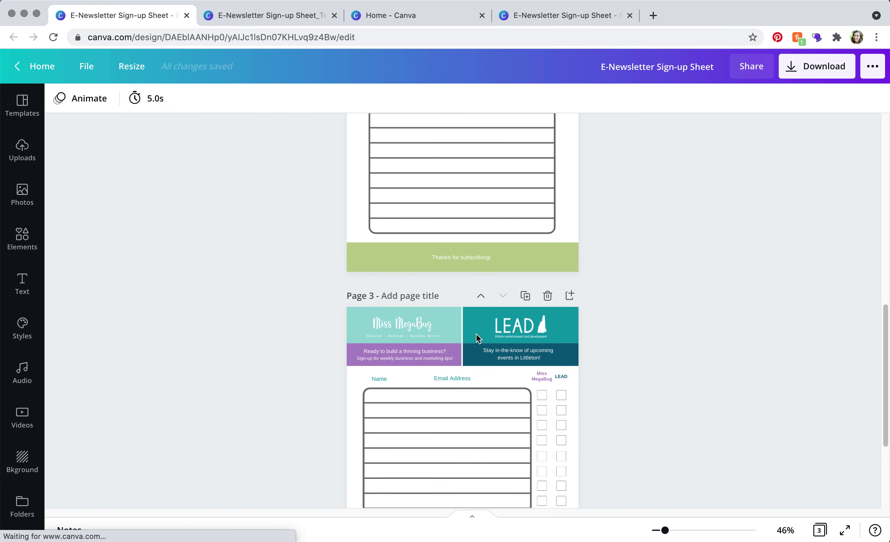
{"action": "scroll", "coordinate": [629, 351], "scroll_direction": "up", "scroll_amount": 6}
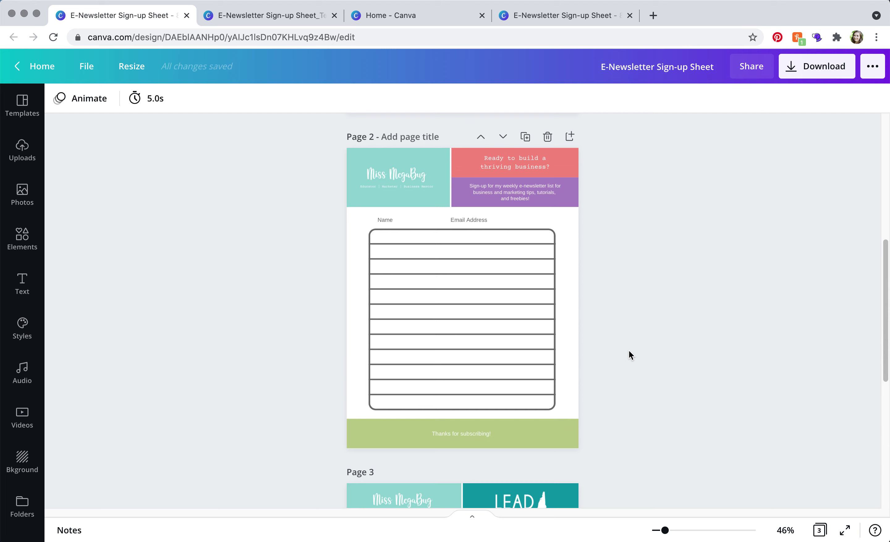
{"action": "scroll", "coordinate": [662, 308], "scroll_direction": "up", "scroll_amount": 9}
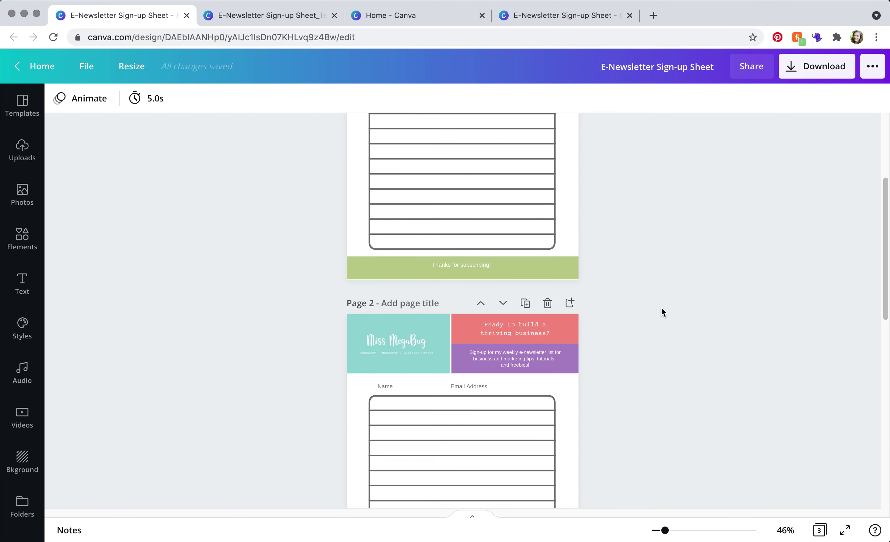
{"action": "scroll", "coordinate": [661, 307], "scroll_direction": "up", "scroll_amount": 2}
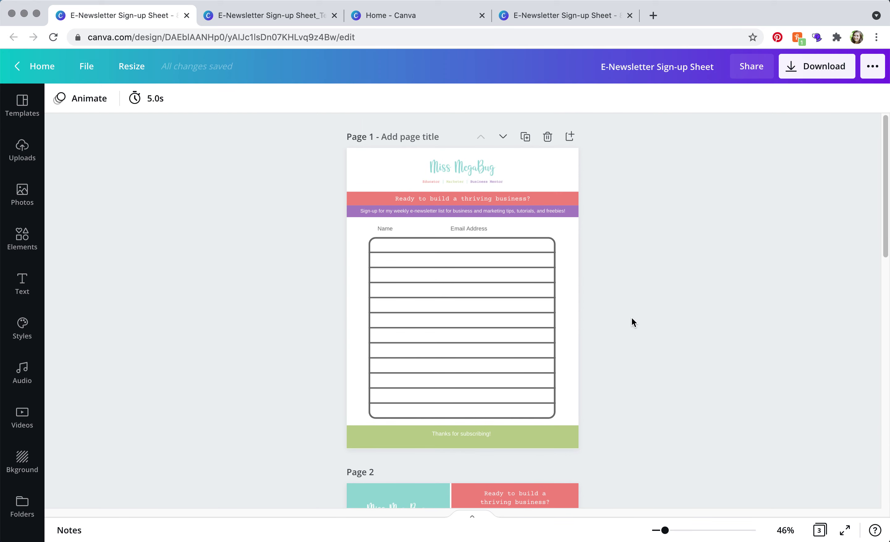
{"action": "scroll", "coordinate": [633, 329], "scroll_direction": "down", "scroll_amount": 3}
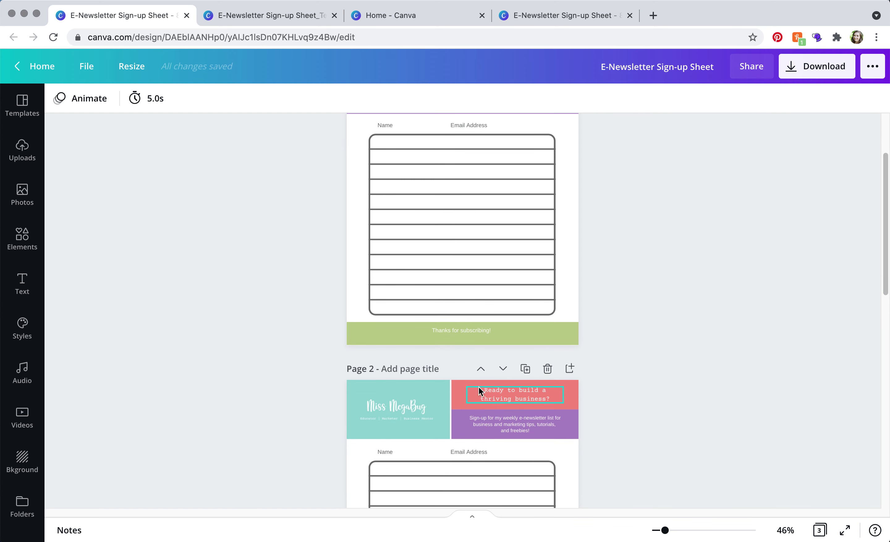
{"action": "left_click", "coordinate": [530, 22]}
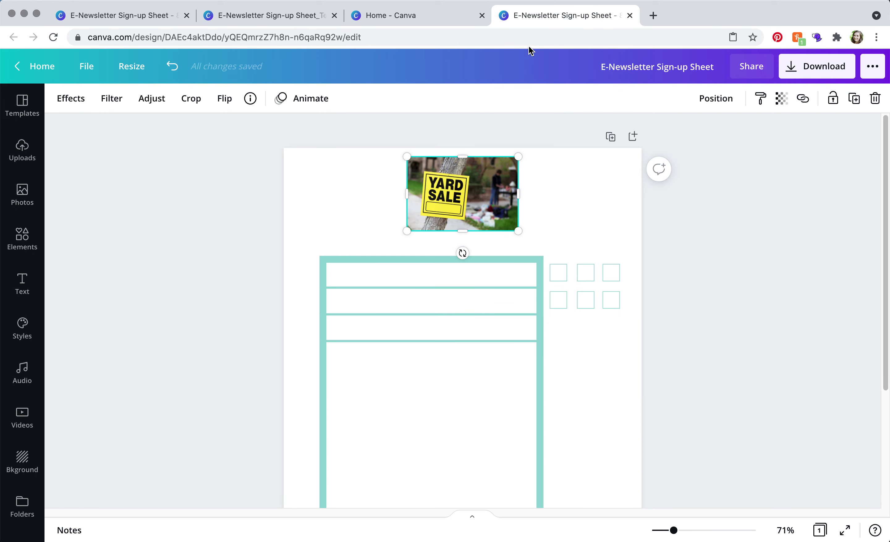
Crop the photo shorter, then add a teal square and shrink it into a short bar.
{"action": "left_click_drag", "start_coordinate": [460, 226], "coordinate": [461, 202]}
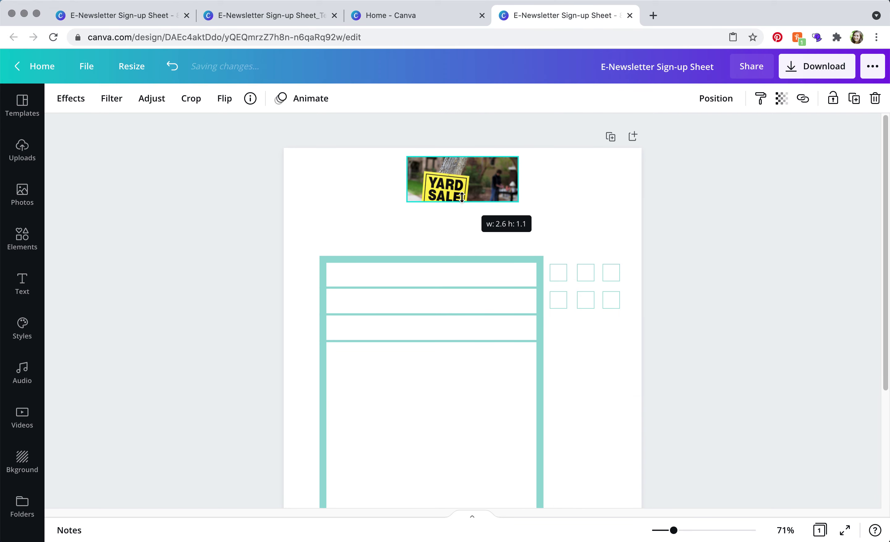
{"action": "left_click", "coordinate": [22, 237]}
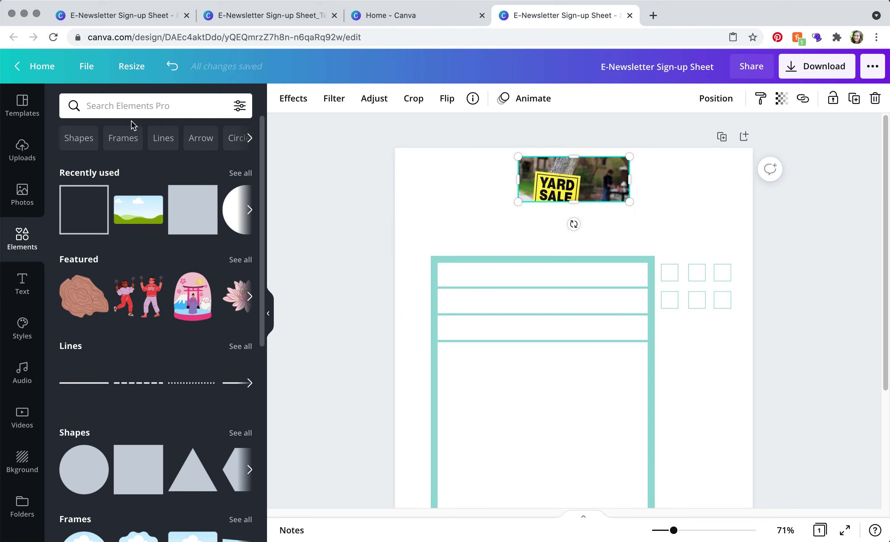
{"action": "left_click", "coordinate": [189, 217]}
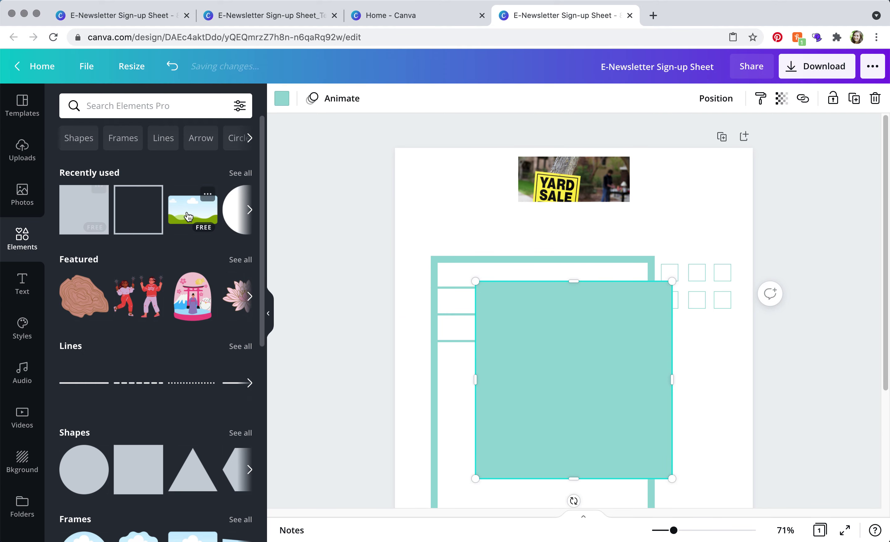
{"action": "left_click_drag", "start_coordinate": [547, 362], "coordinate": [469, 261]}
{"action": "left_click_drag", "start_coordinate": [473, 312], "coordinate": [474, 312]}
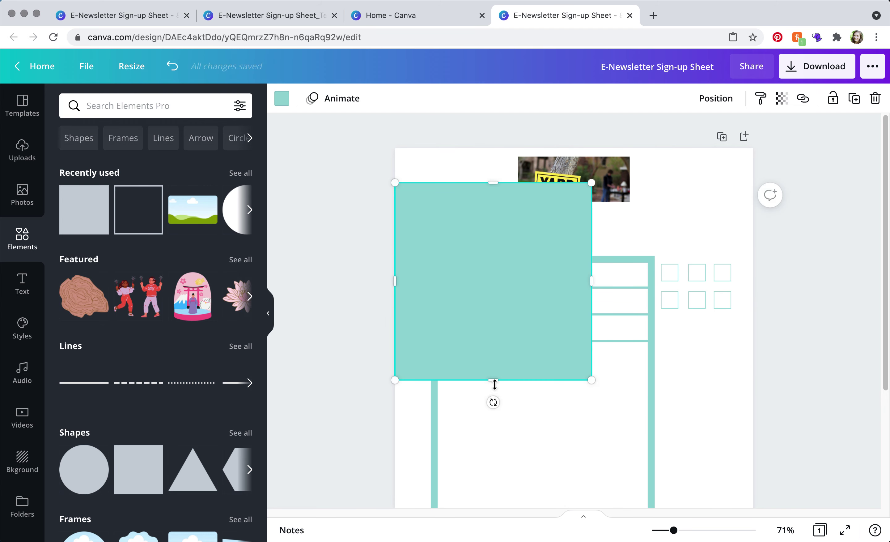
{"action": "left_click_drag", "start_coordinate": [490, 380], "coordinate": [490, 239]}
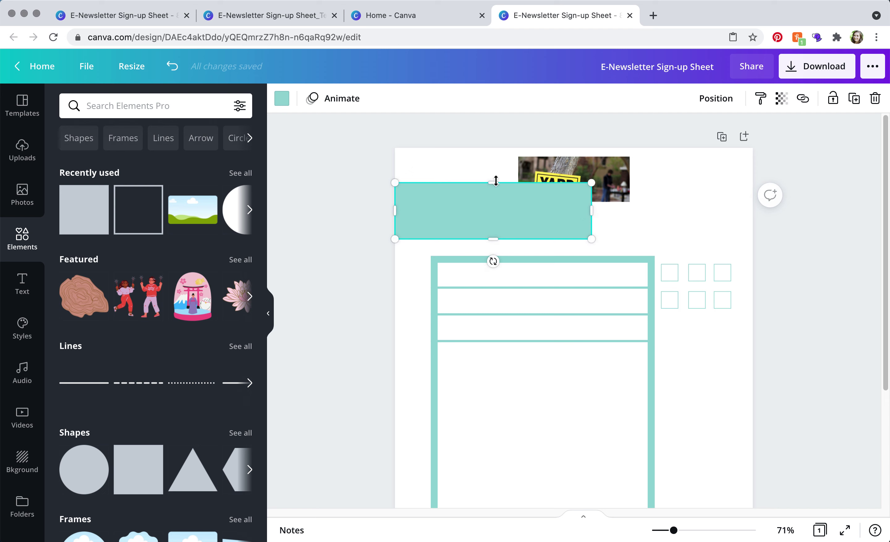
Narrow the bar to half width, duplicate it alongside, and stretch the left bar to the page top.
{"action": "left_click_drag", "start_coordinate": [595, 211], "coordinate": [575, 211]}
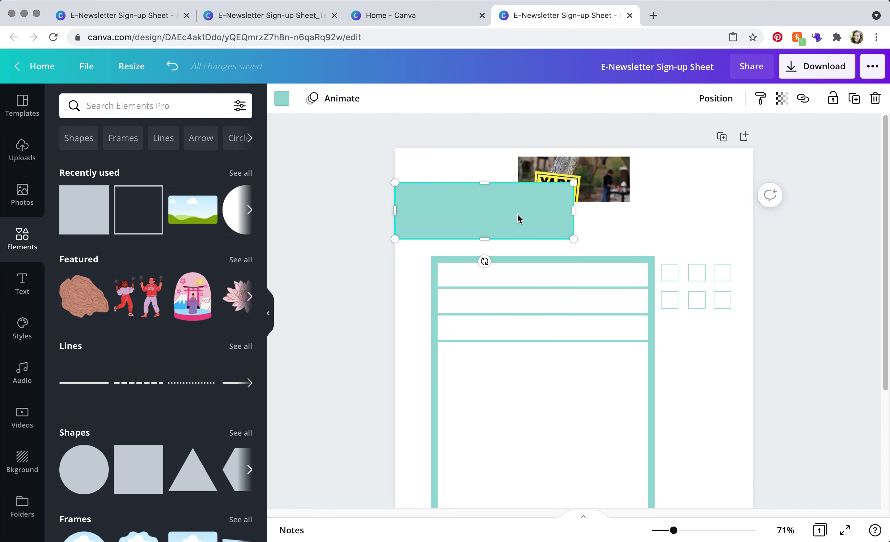
{"action": "key", "text": "ctrl+d"}
{"action": "left_click_drag", "start_coordinate": [473, 232], "coordinate": [641, 219]}
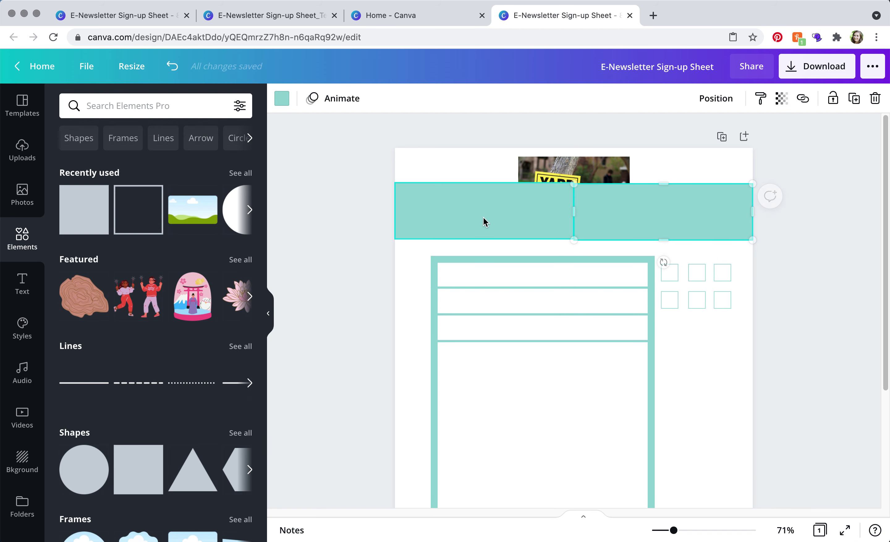
{"action": "left_click", "coordinate": [477, 200]}
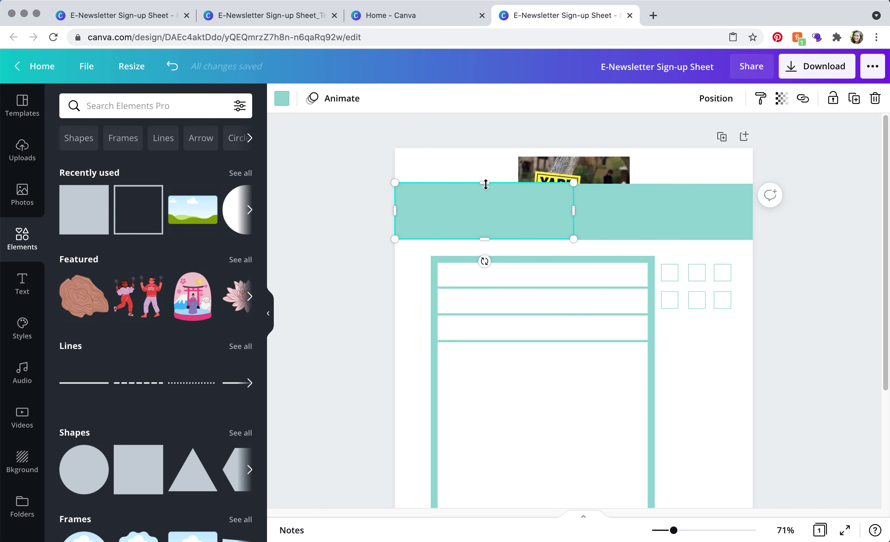
{"action": "left_click_drag", "start_coordinate": [486, 178], "coordinate": [485, 147]}
{"action": "left_click", "coordinate": [595, 172]}
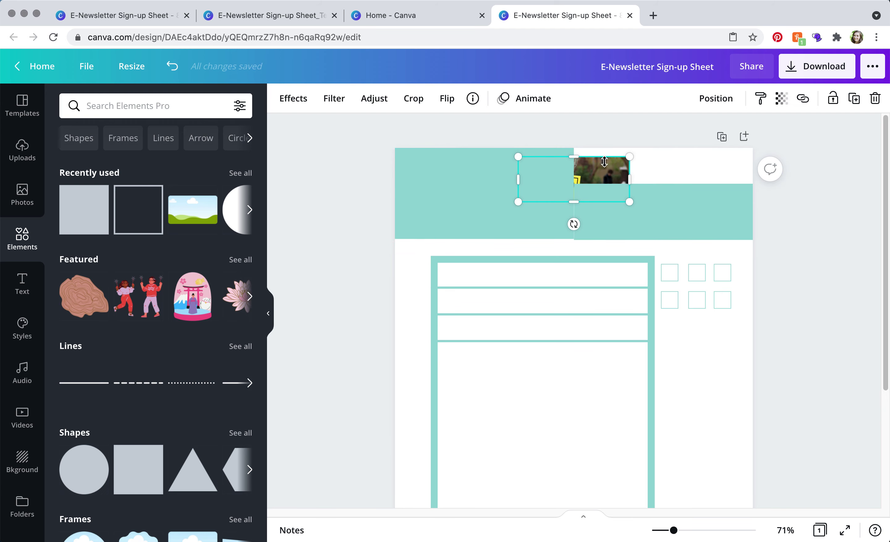
Bring the YARD SALE photo forward and move it onto the left teal band.
{"action": "left_click", "coordinate": [702, 101]}
{"action": "left_click", "coordinate": [576, 135]}
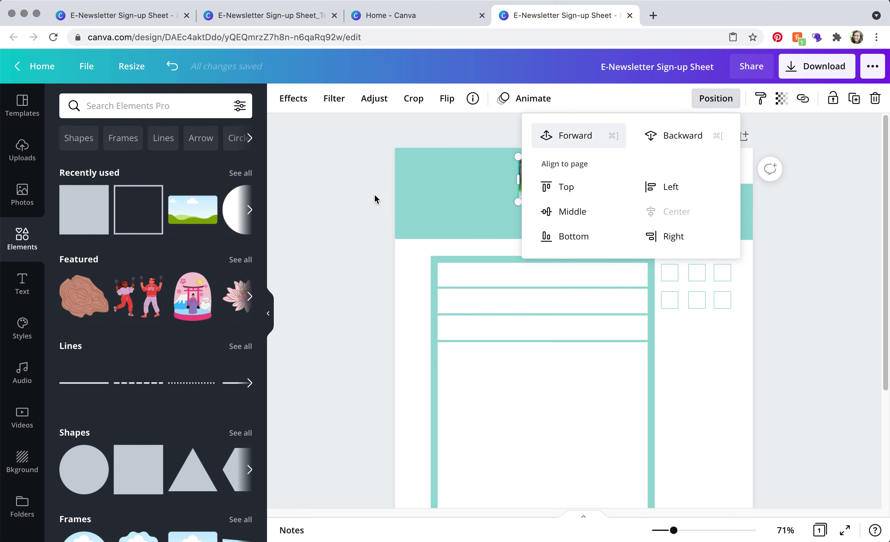
{"action": "left_click", "coordinate": [452, 191]}
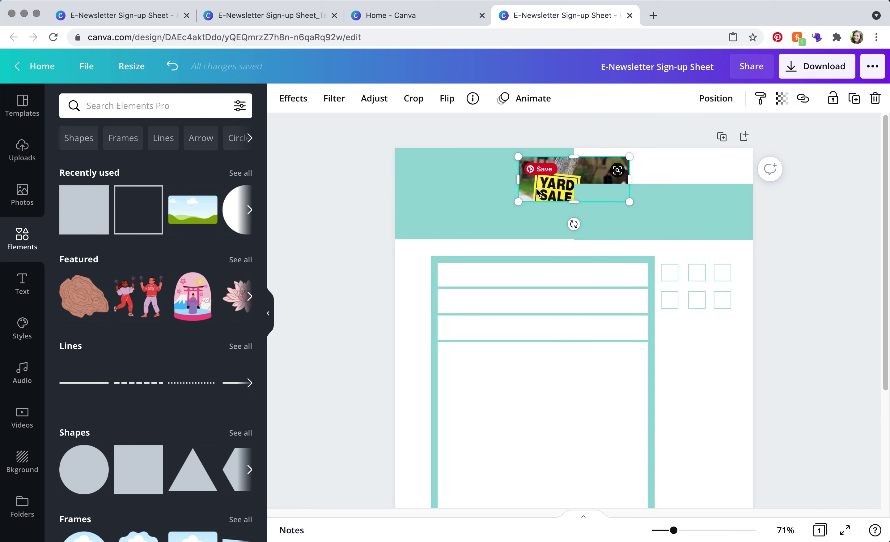
{"action": "left_click_drag", "start_coordinate": [522, 189], "coordinate": [449, 203]}
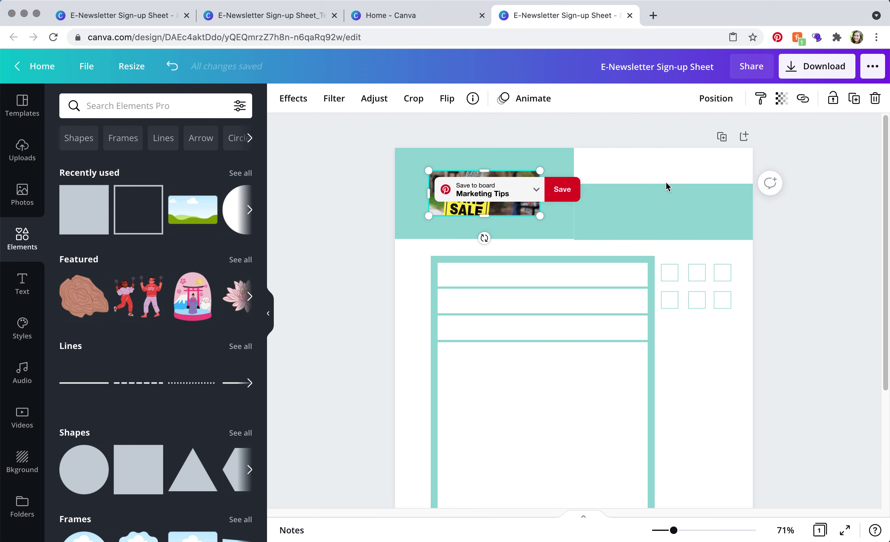
Shorten the right teal bar to half height and move it up to the page's top edge.
{"action": "left_click", "coordinate": [667, 204]}
{"action": "left_click_drag", "start_coordinate": [665, 183], "coordinate": [662, 194]}
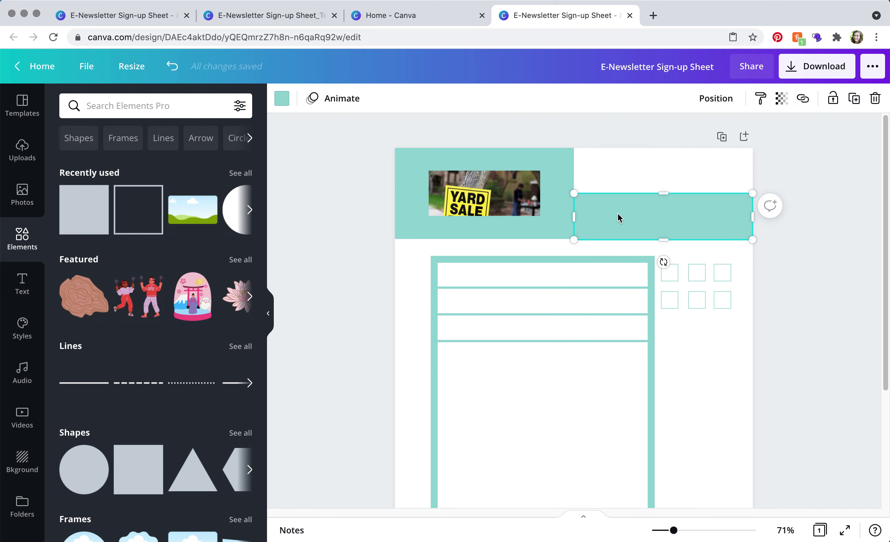
{"action": "left_click_drag", "start_coordinate": [647, 205], "coordinate": [639, 181]}
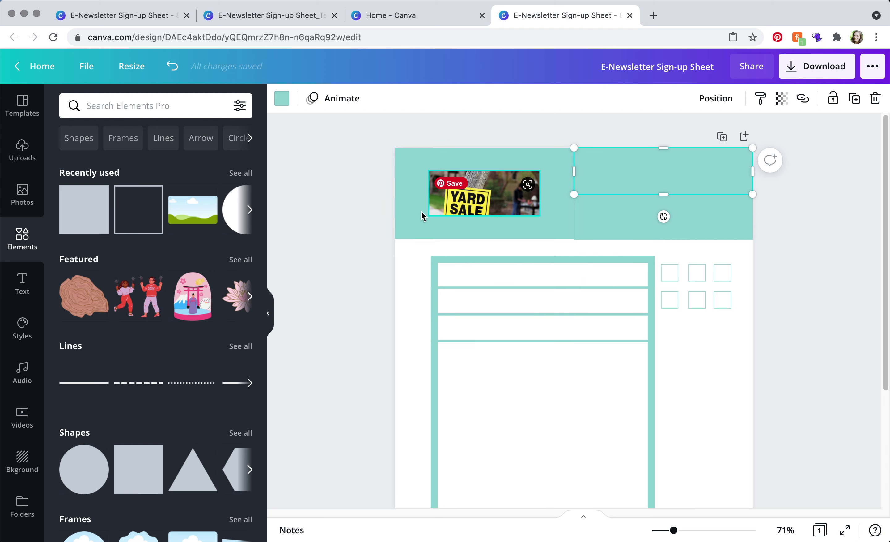
Compare against the finished reference design, then return to the sign-up sheet.
{"action": "left_click", "coordinate": [379, 213]}
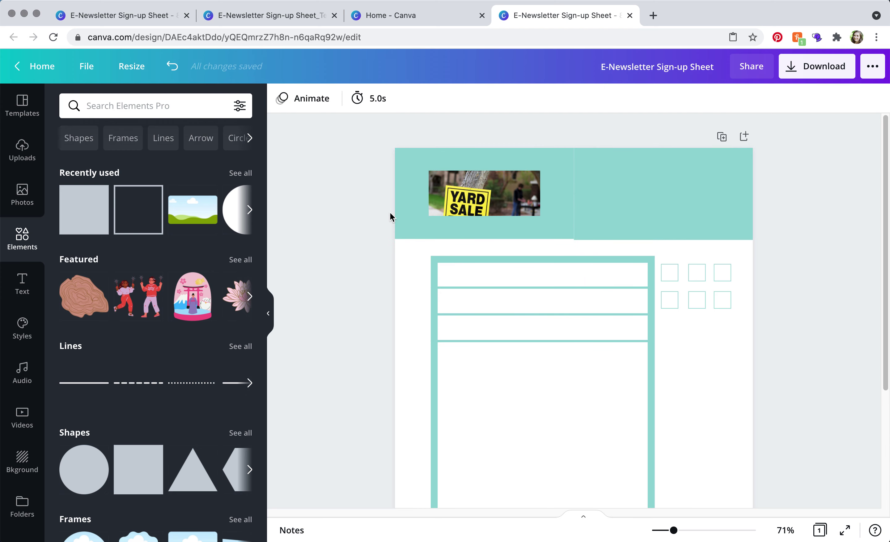
{"action": "left_click", "coordinate": [128, 18]}
{"action": "scroll", "coordinate": [412, 401], "scroll_direction": "down", "scroll_amount": 3}
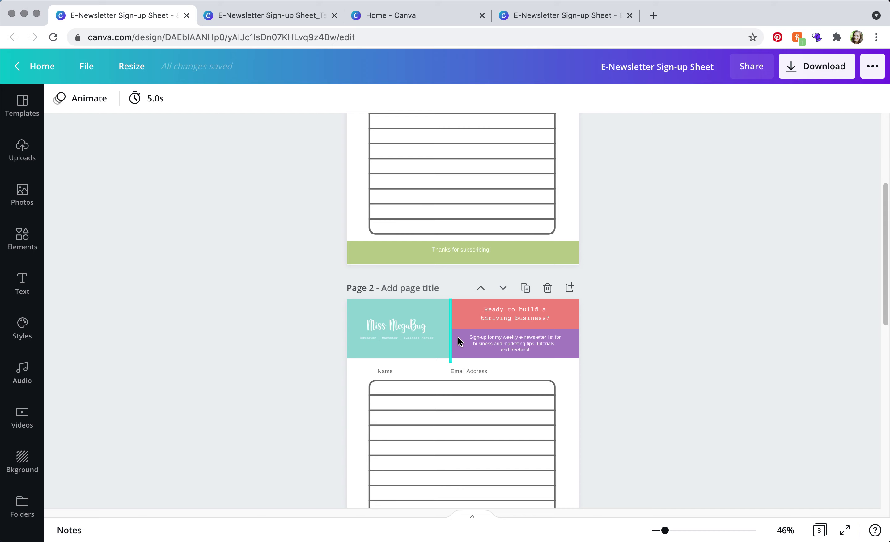
{"action": "left_click", "coordinate": [516, 15]}
Recolour the top-right header bar coral.
{"action": "left_click", "coordinate": [608, 171]}
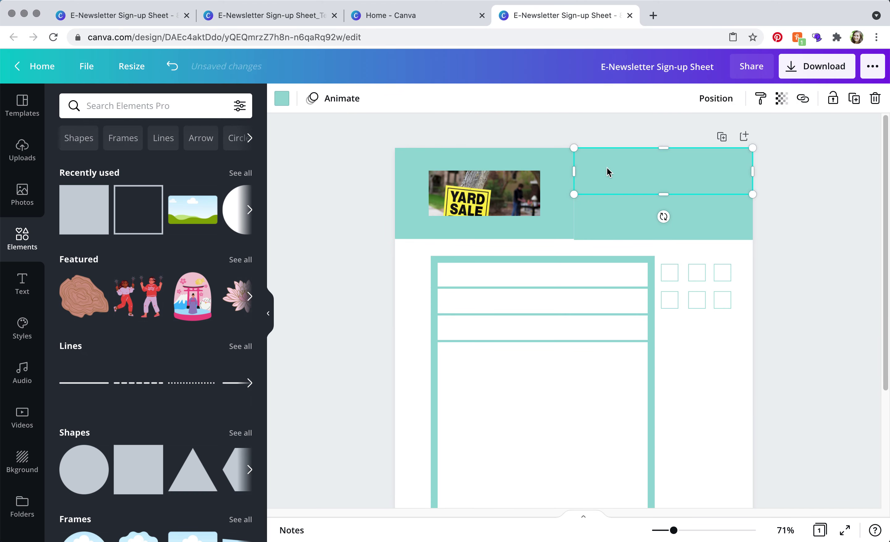
{"action": "left_click", "coordinate": [287, 102]}
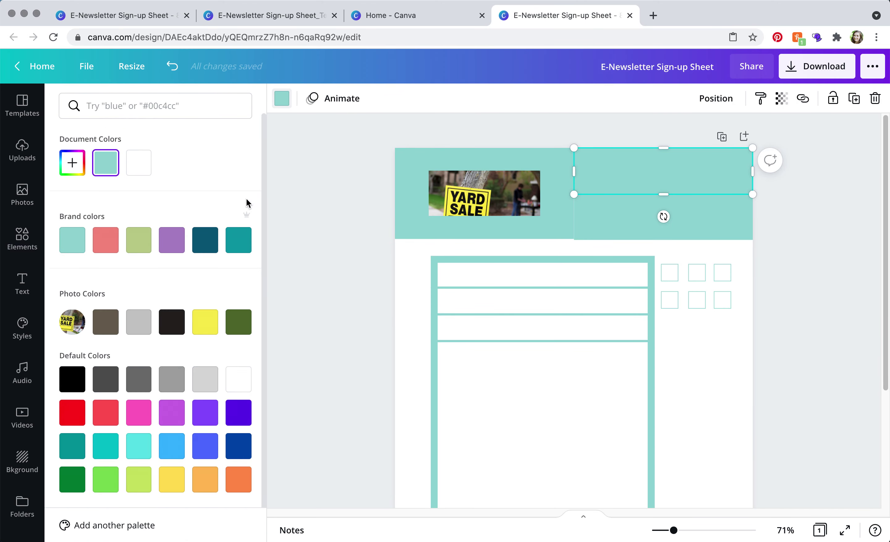
{"action": "left_click", "coordinate": [72, 163]}
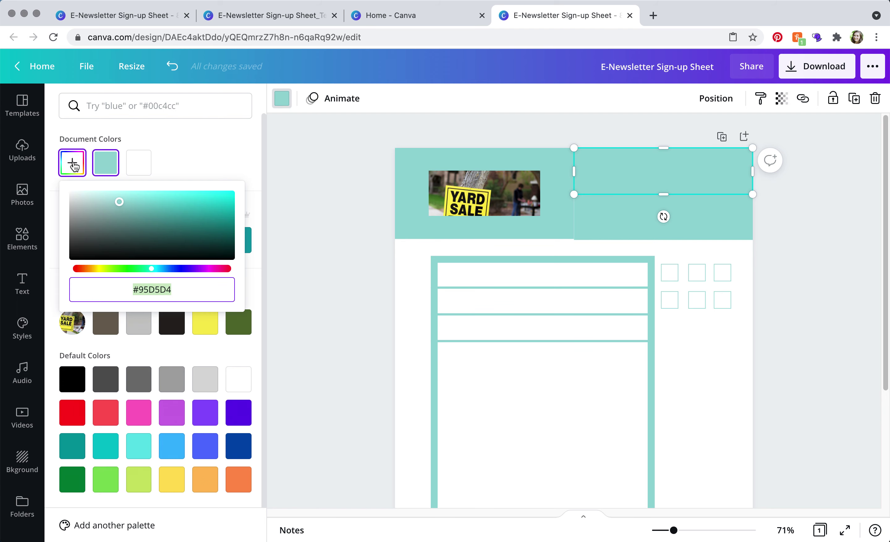
{"action": "left_click", "coordinate": [153, 296]}
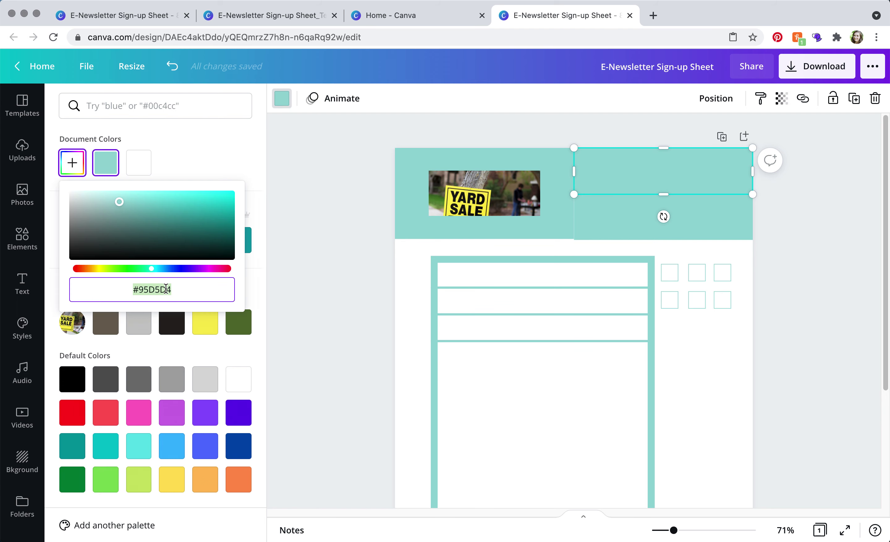
{"action": "left_click", "coordinate": [192, 155]}
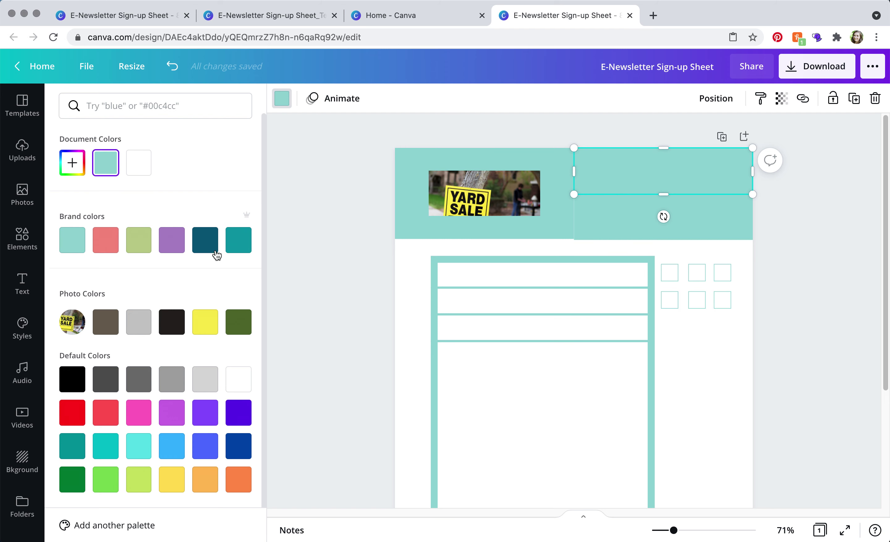
{"action": "left_click", "coordinate": [105, 241]}
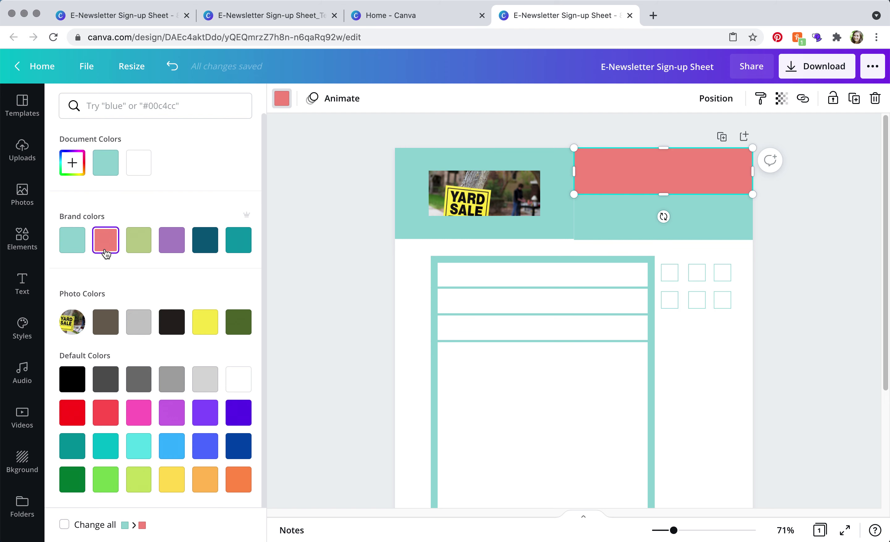
Recolour the lower-right header bar green.
{"action": "left_click", "coordinate": [630, 222]}
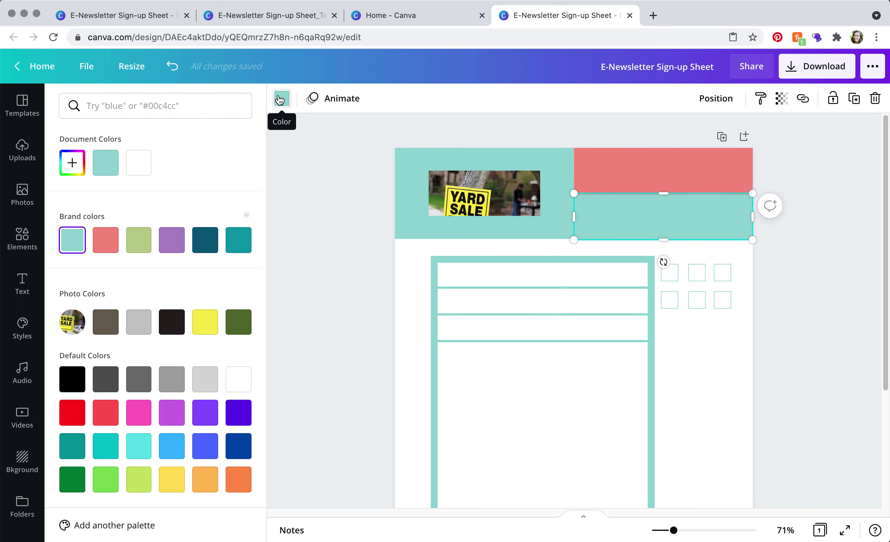
{"action": "left_click", "coordinate": [140, 243]}
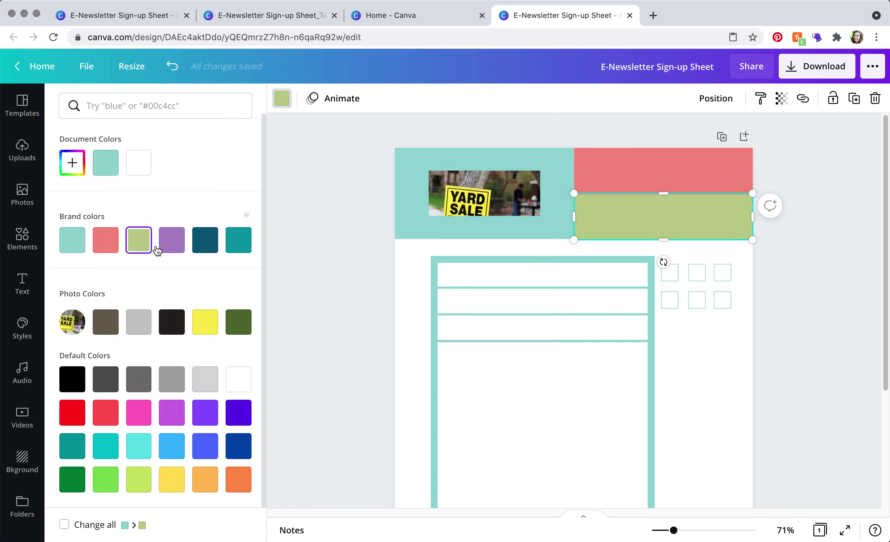
{"action": "left_click", "coordinate": [335, 227]}
{"action": "left_click", "coordinate": [835, 297]}
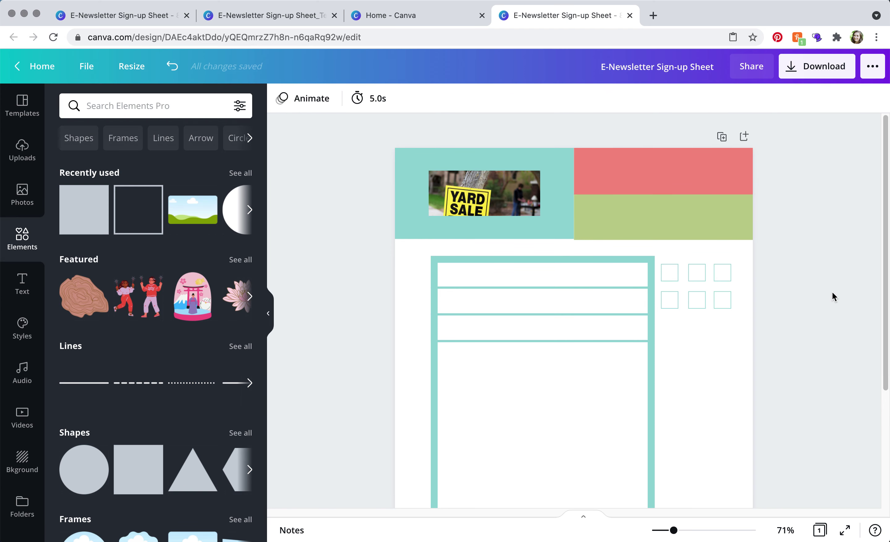
Add a white straight line along the coral/green boundary, shortened to span only the right bars.
{"action": "left_click", "coordinate": [641, 215]}
{"action": "left_click", "coordinate": [769, 204]}
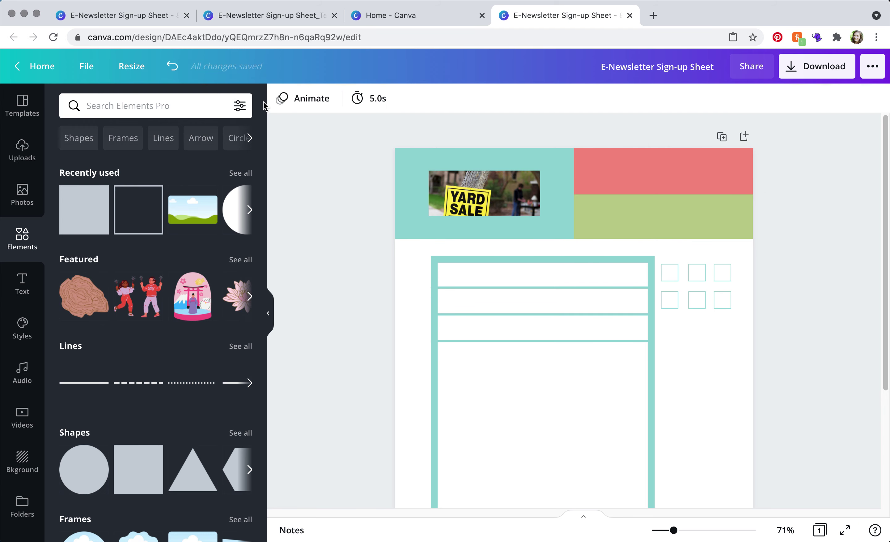
{"action": "left_click", "coordinate": [206, 106]}
{"action": "type", "text": "line"}
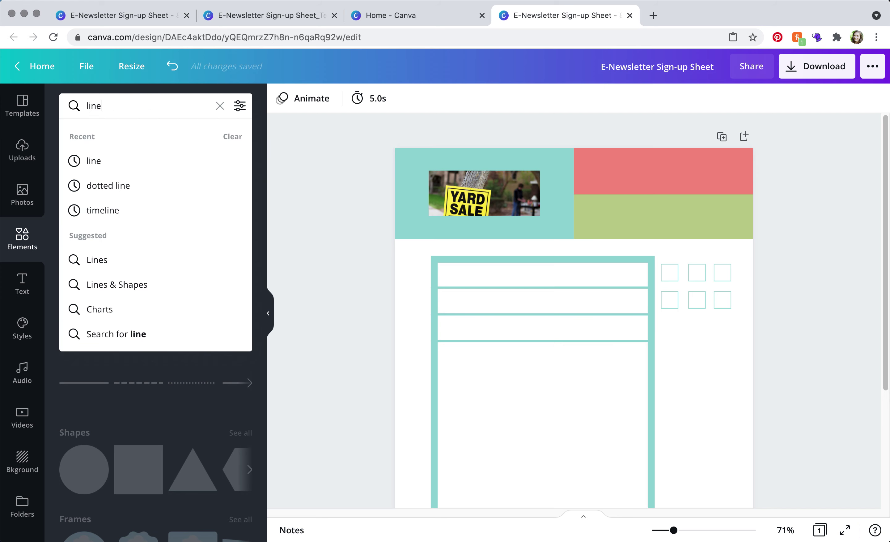
{"action": "key", "text": "Return"}
{"action": "left_click", "coordinate": [109, 194]}
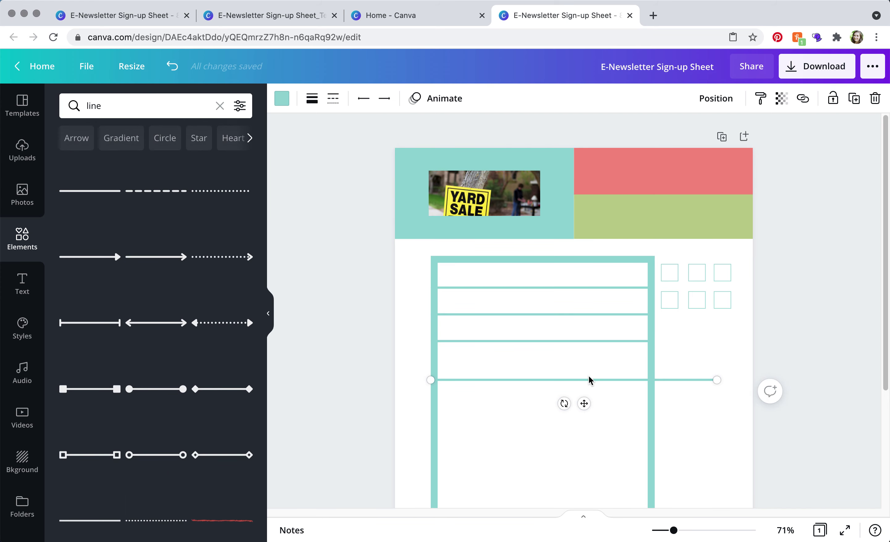
{"action": "left_click_drag", "start_coordinate": [585, 382], "coordinate": [627, 193]}
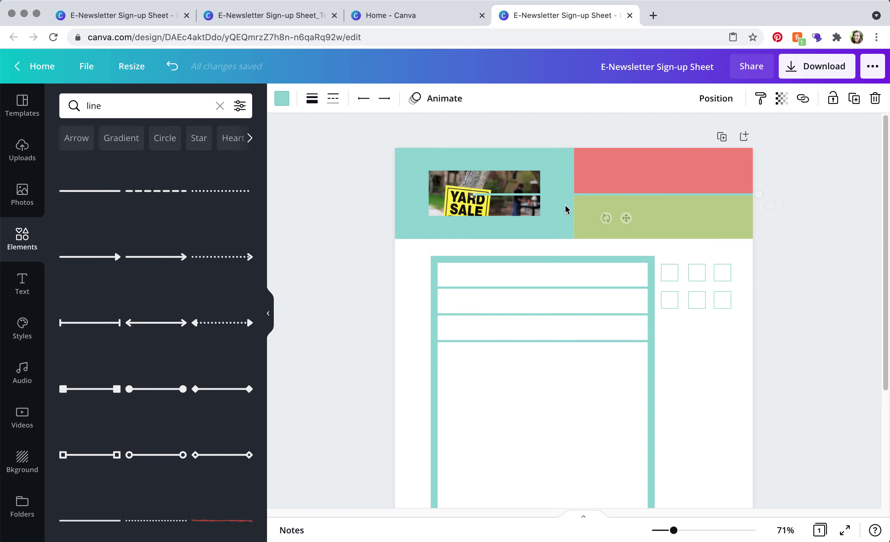
{"action": "left_click_drag", "start_coordinate": [472, 195], "coordinate": [574, 194]}
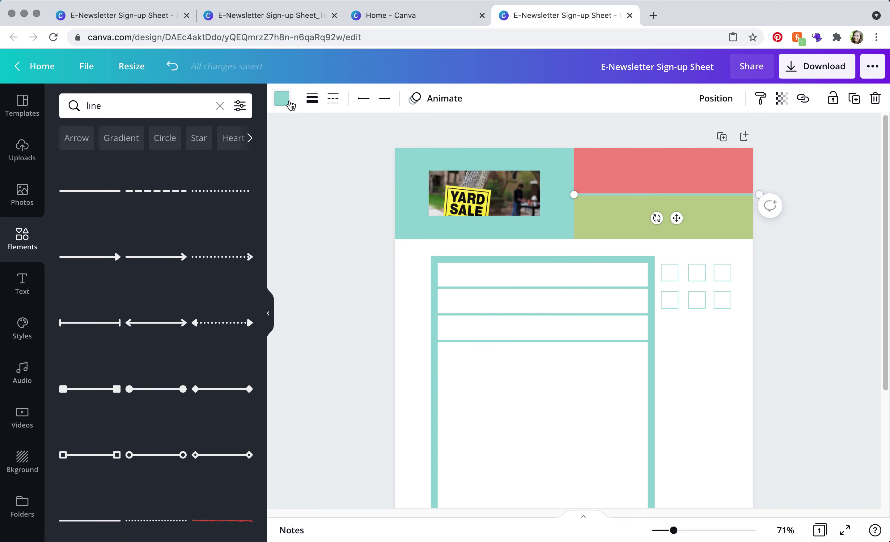
{"action": "left_click", "coordinate": [283, 101]}
{"action": "left_click", "coordinate": [205, 162]}
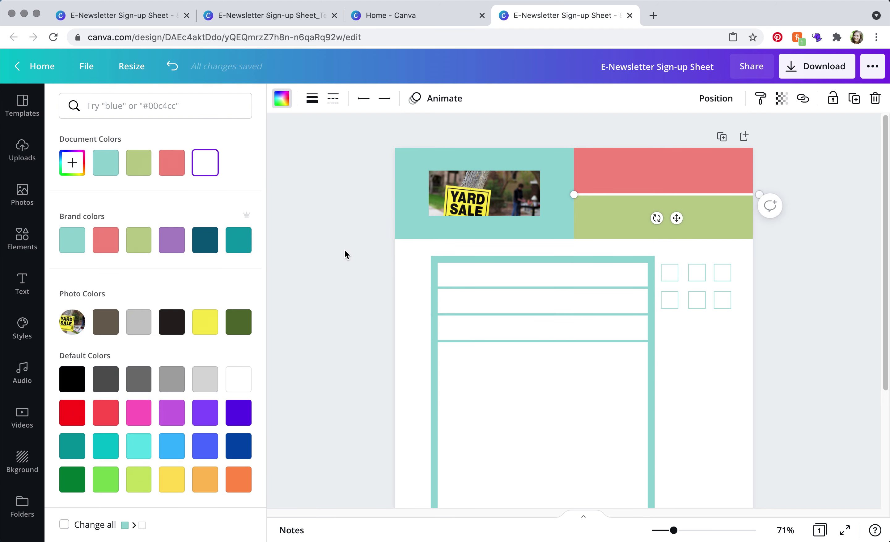
Duplicate the white line and rotate it vertical to divide the left and right header halves.
{"action": "key", "text": "Escape"}
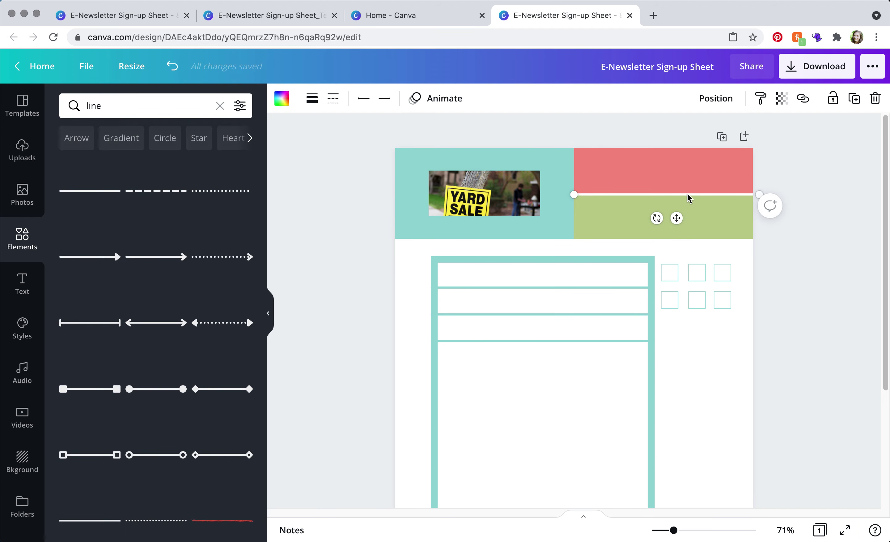
{"action": "left_click_drag", "start_coordinate": [689, 197], "coordinate": [631, 212]}
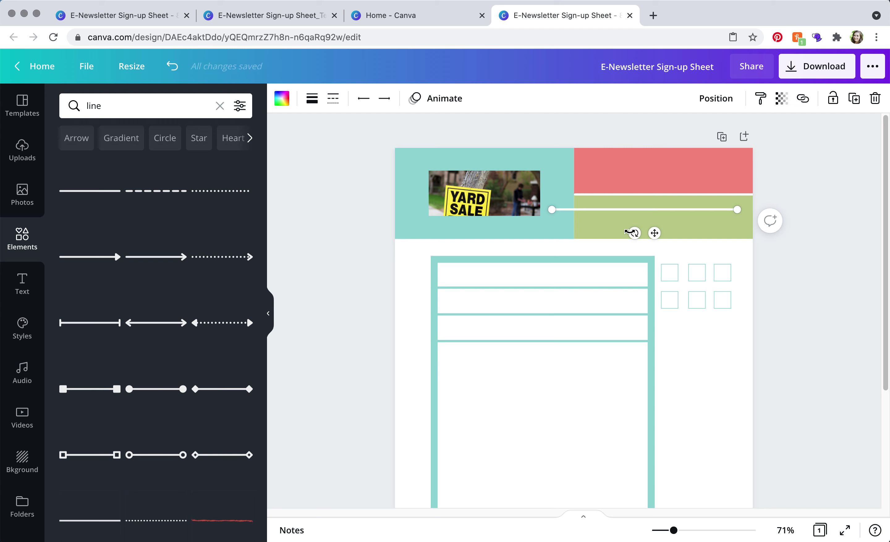
{"action": "left_click_drag", "start_coordinate": [635, 232], "coordinate": [574, 209]}
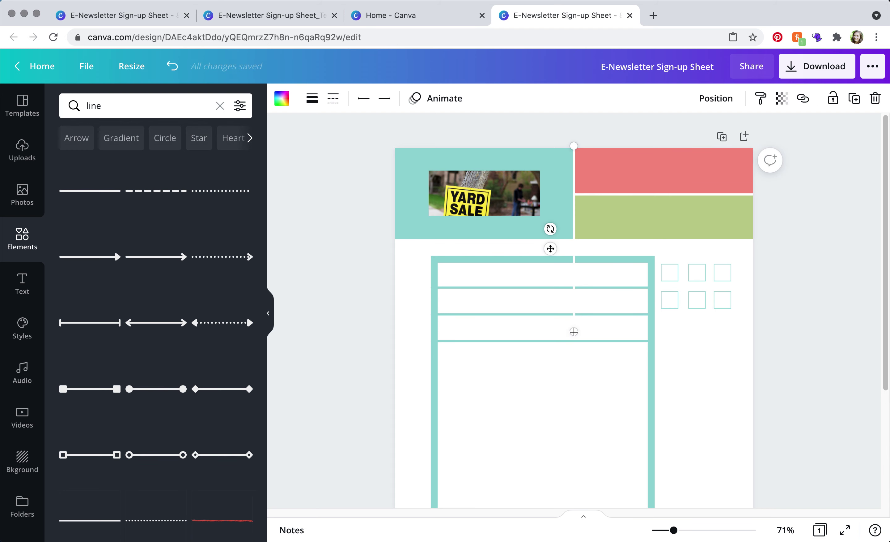
{"action": "left_click_drag", "start_coordinate": [573, 331], "coordinate": [573, 238]}
{"action": "left_click", "coordinate": [688, 394]}
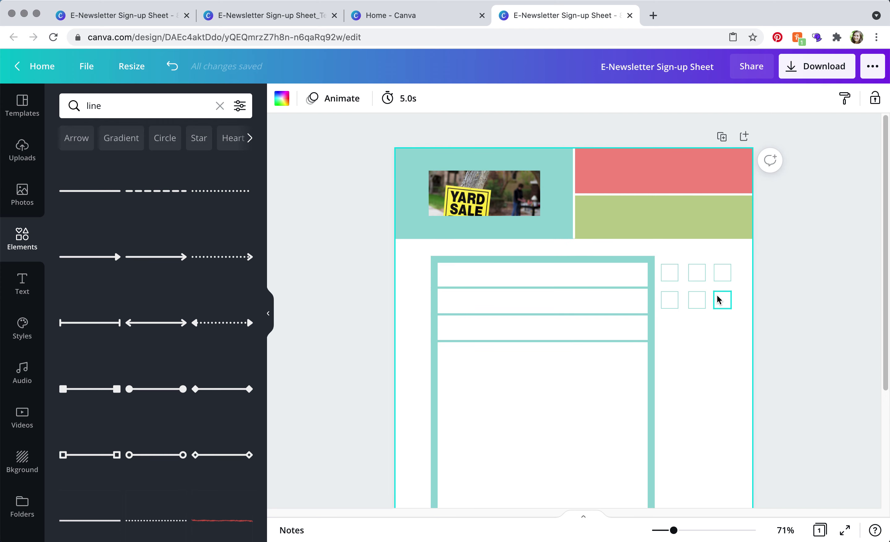
Study the example sheet's header and wording at 88% zoom across Pages 1 and 2, then return.
{"action": "left_click", "coordinate": [93, 17]}
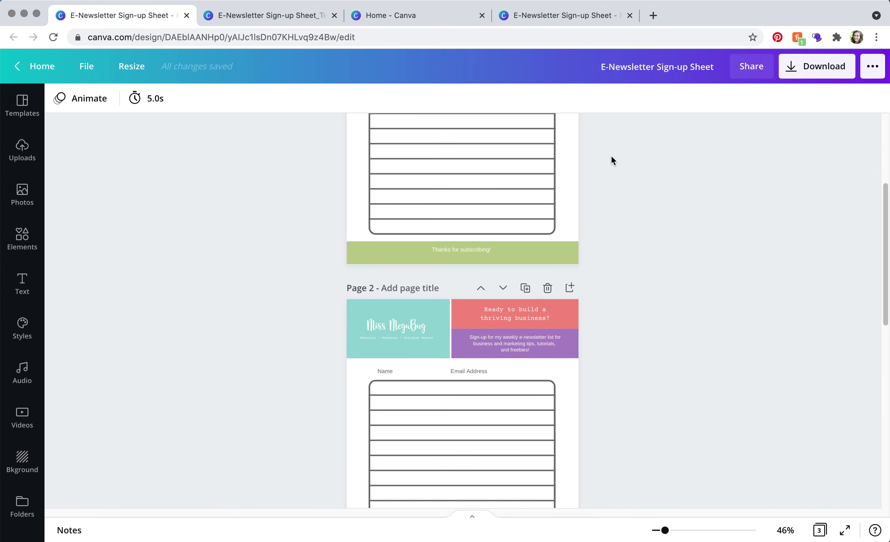
{"action": "scroll", "coordinate": [644, 319], "scroll_direction": "down", "scroll_amount": 2}
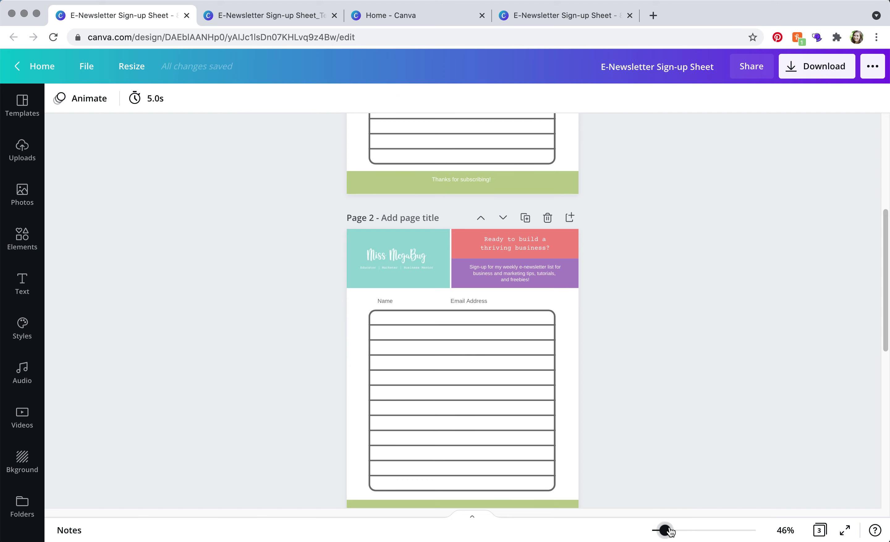
{"action": "left_click_drag", "start_coordinate": [670, 531], "coordinate": [680, 530]}
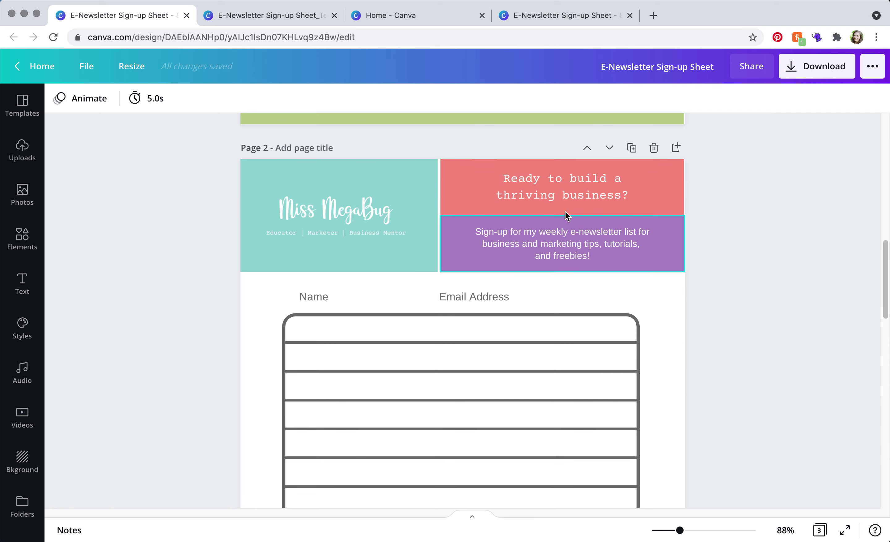
{"action": "scroll", "coordinate": [576, 231], "scroll_direction": "up", "scroll_amount": 10}
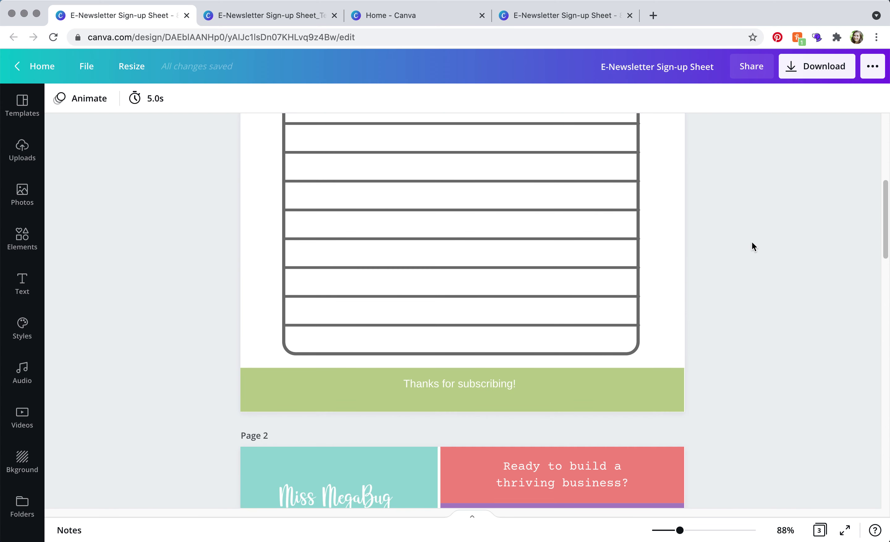
{"action": "scroll", "coordinate": [752, 242], "scroll_direction": "down", "scroll_amount": 3}
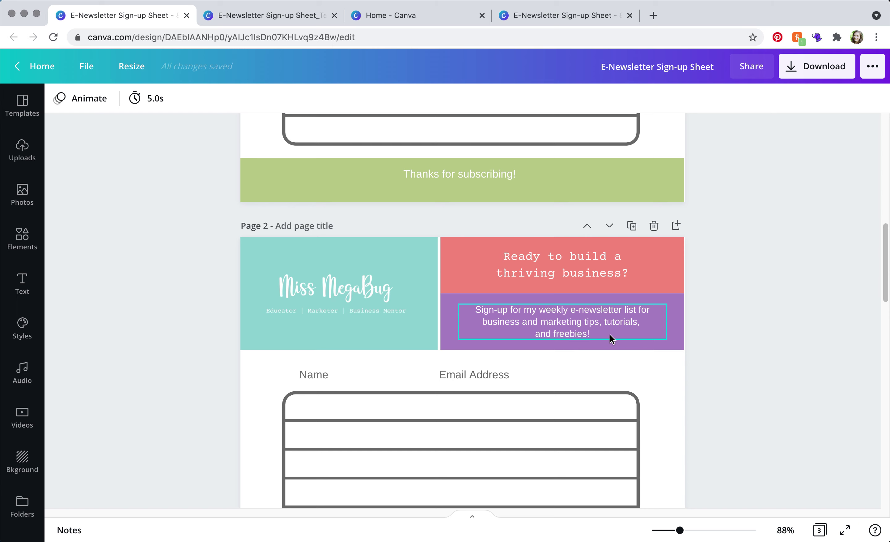
{"action": "scroll", "coordinate": [611, 335], "scroll_direction": "up", "scroll_amount": 10}
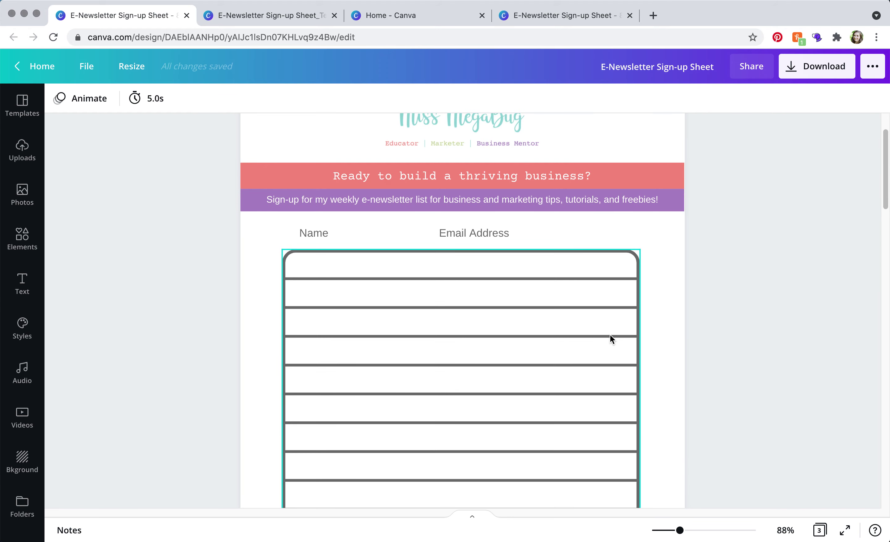
{"action": "left_click", "coordinate": [535, 17]}
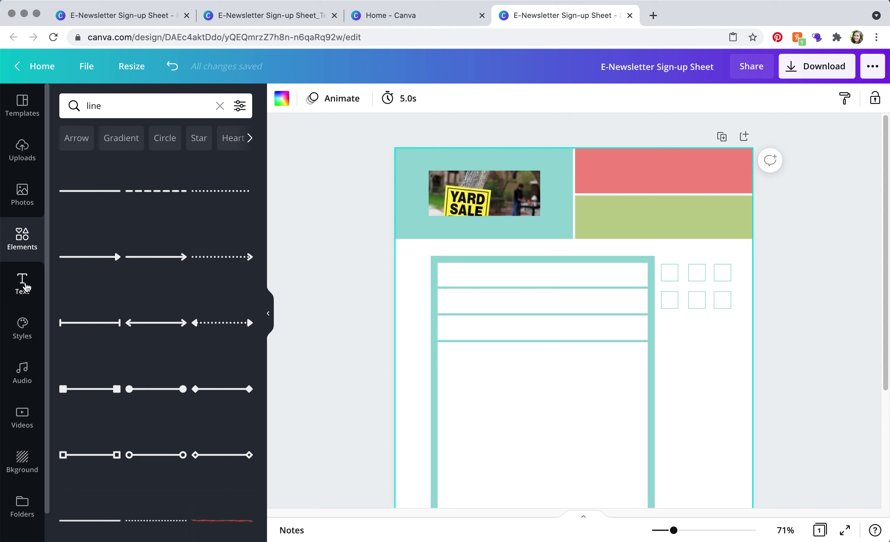
Add a body text box on the green header block, coloured white in Courier Prime.
{"action": "left_click", "coordinate": [23, 285]}
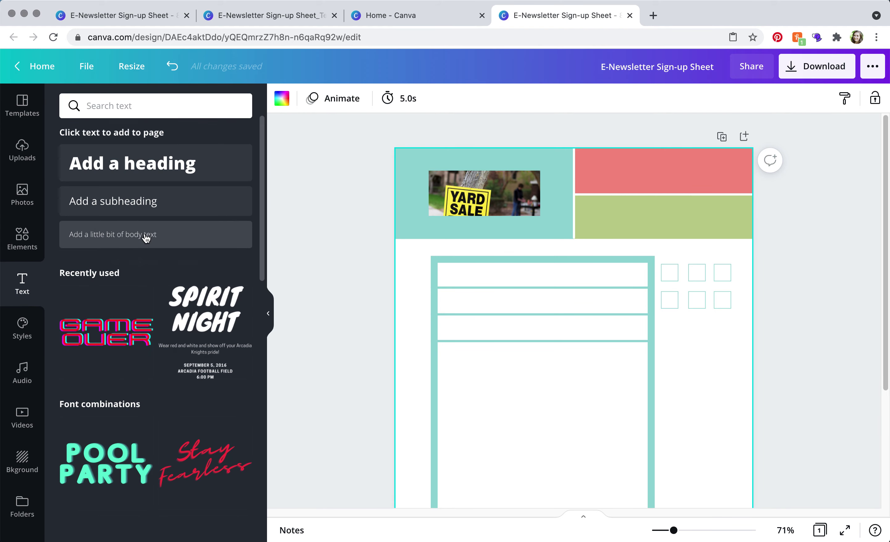
{"action": "left_click", "coordinate": [144, 236]}
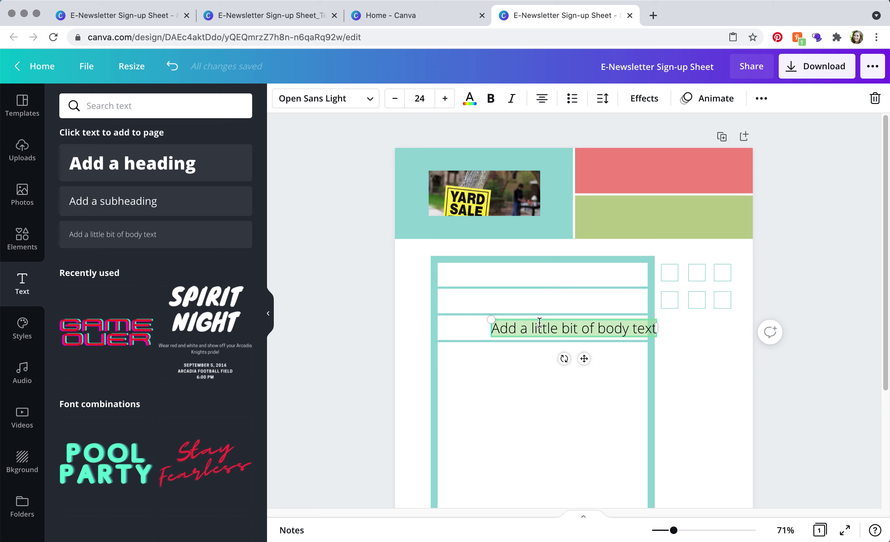
{"action": "left_click_drag", "start_coordinate": [584, 358], "coordinate": [674, 242]}
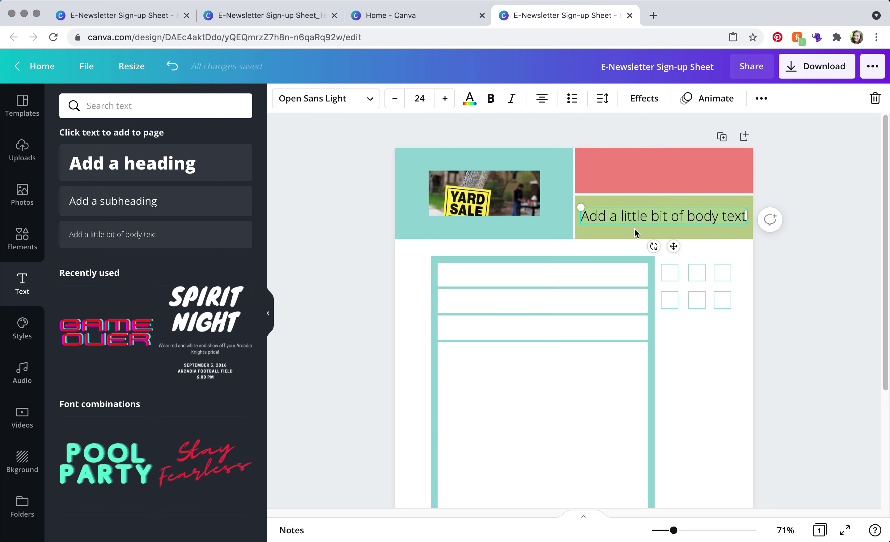
{"action": "left_click", "coordinate": [470, 100]}
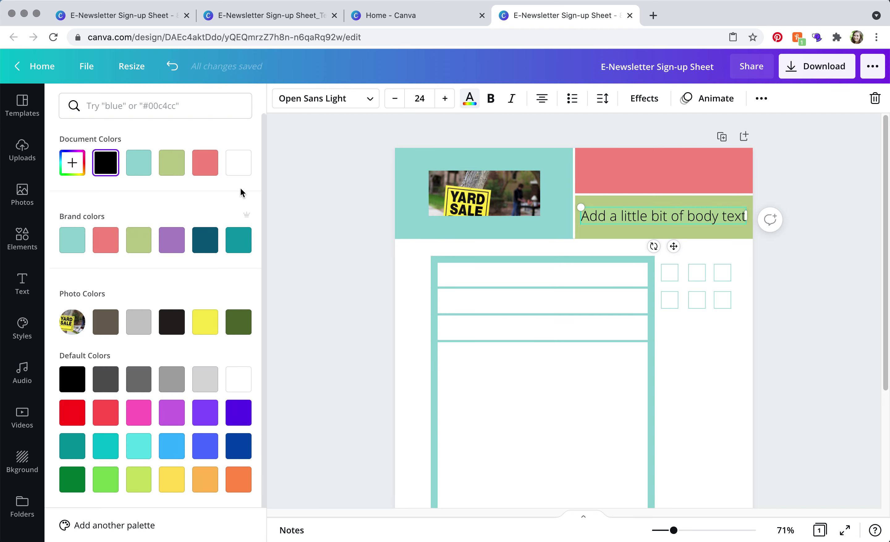
{"action": "left_click", "coordinate": [232, 167]}
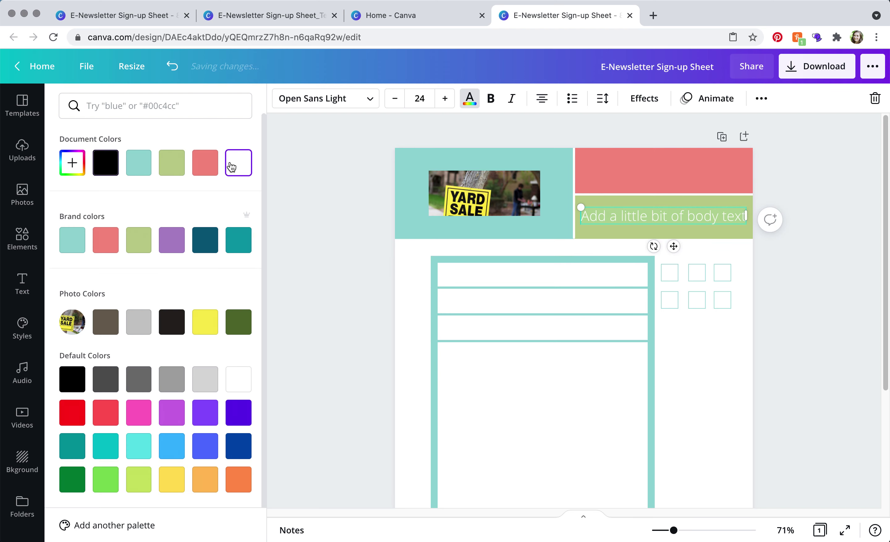
{"action": "left_click", "coordinate": [369, 95]}
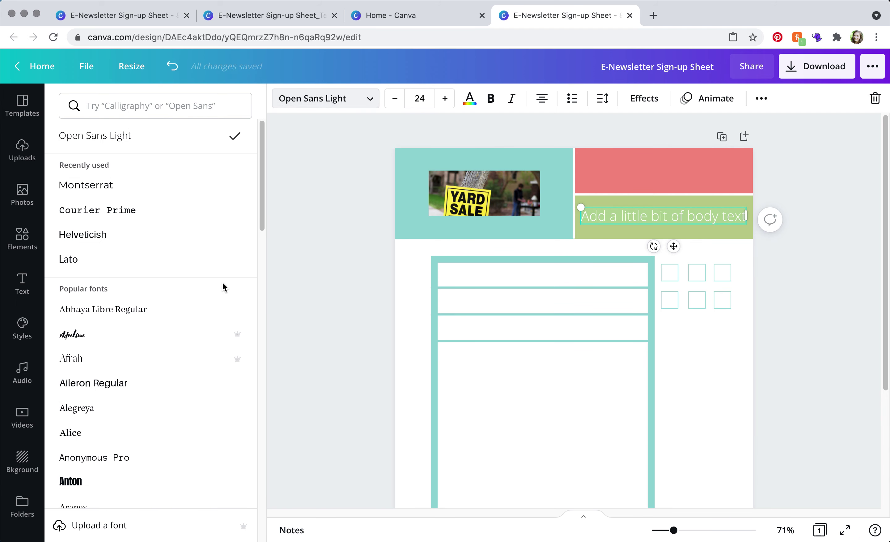
{"action": "left_click", "coordinate": [109, 216]}
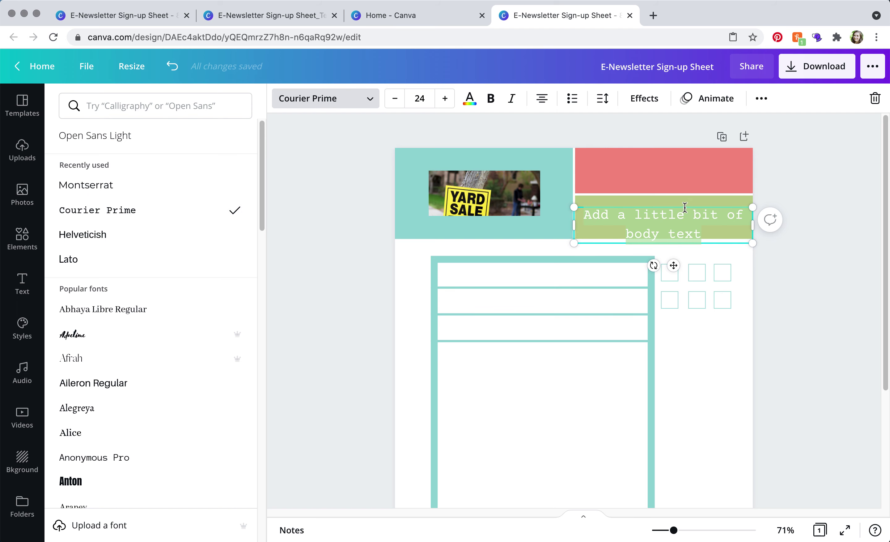
{"action": "left_click_drag", "start_coordinate": [685, 206], "coordinate": [682, 202]}
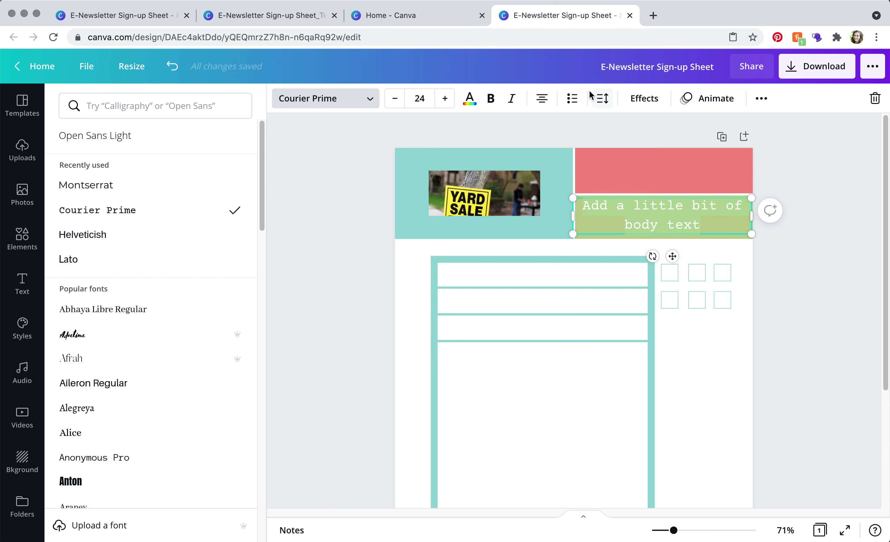
Tighten the text's line spacing, adjust letter spacing, and set font size 22.
{"action": "left_click", "coordinate": [610, 104]}
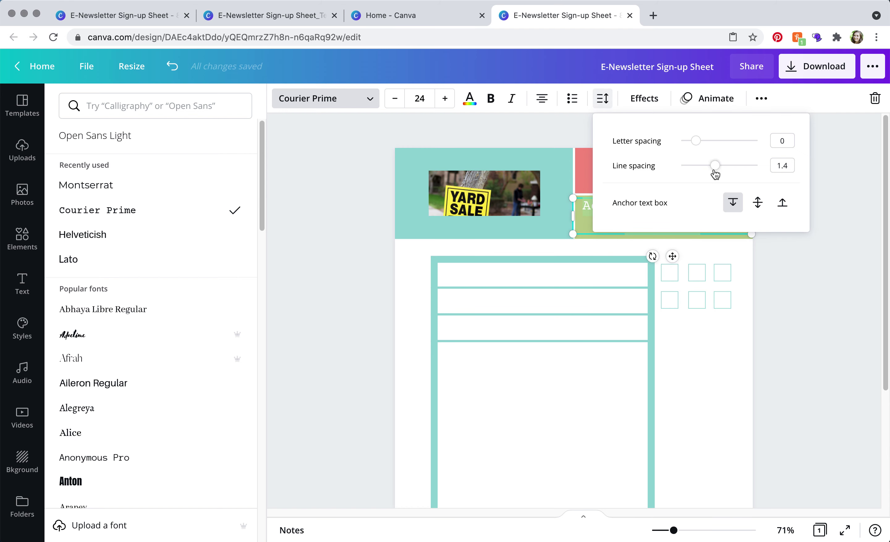
{"action": "left_click_drag", "start_coordinate": [715, 172], "coordinate": [700, 175]}
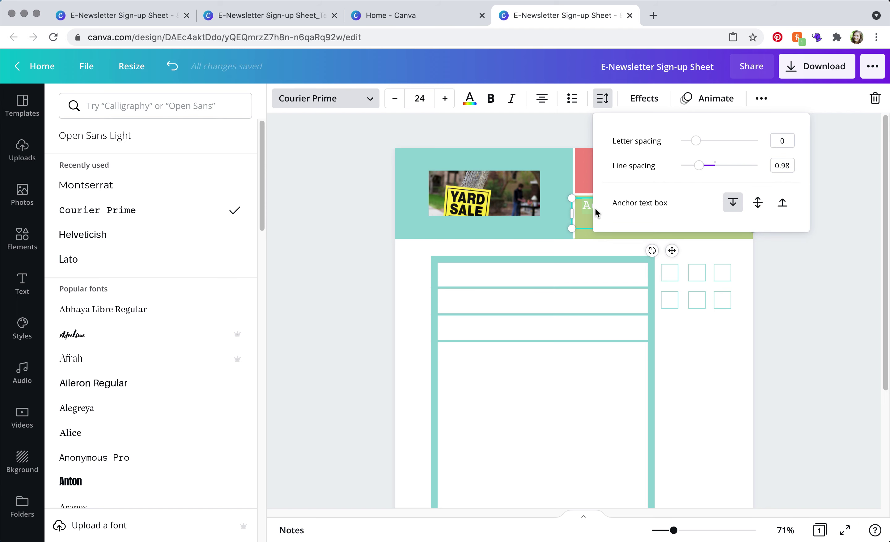
{"action": "left_click_drag", "start_coordinate": [693, 141], "coordinate": [699, 145]}
{"action": "left_click", "coordinate": [352, 236]}
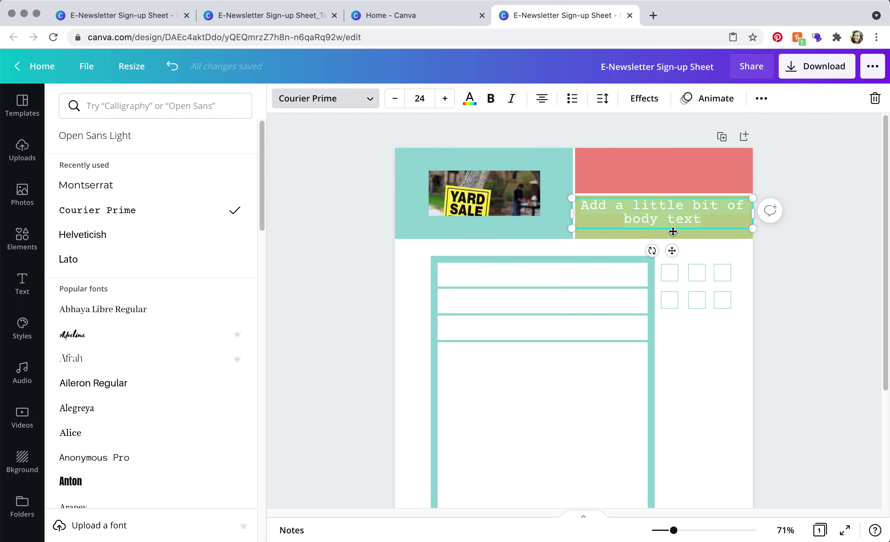
{"action": "left_click", "coordinate": [394, 98]}
{"action": "left_click", "coordinate": [395, 98]}
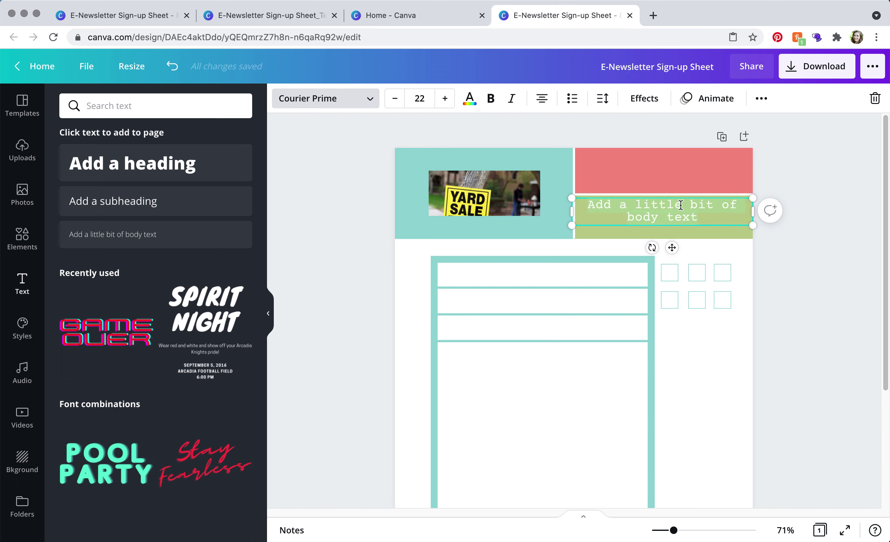
{"action": "key", "text": "Escape"}
{"action": "left_click_drag", "start_coordinate": [684, 202], "coordinate": [685, 206]}
Add an Open Sans Light size 24 body text box and drag it below the table.
{"action": "scroll", "coordinate": [835, 320], "scroll_direction": "down", "scroll_amount": 5}
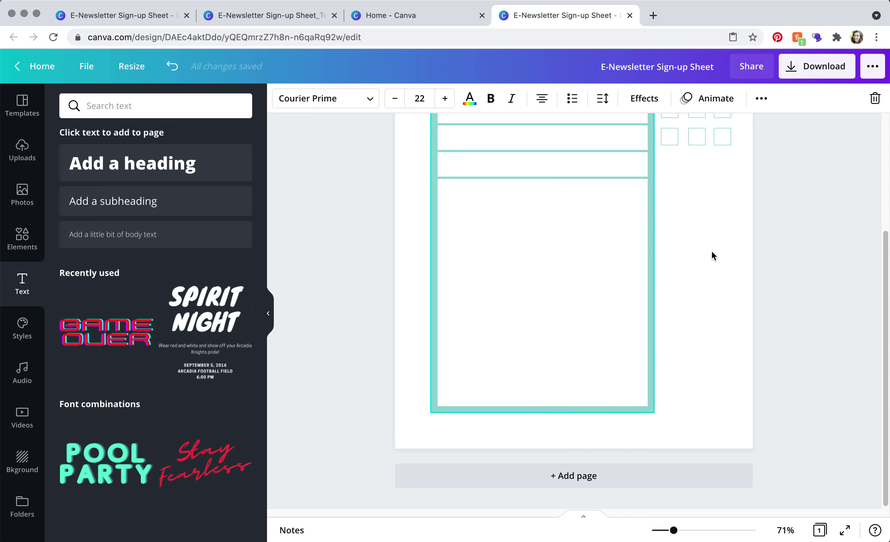
{"action": "scroll", "coordinate": [712, 251], "scroll_direction": "up", "scroll_amount": 5}
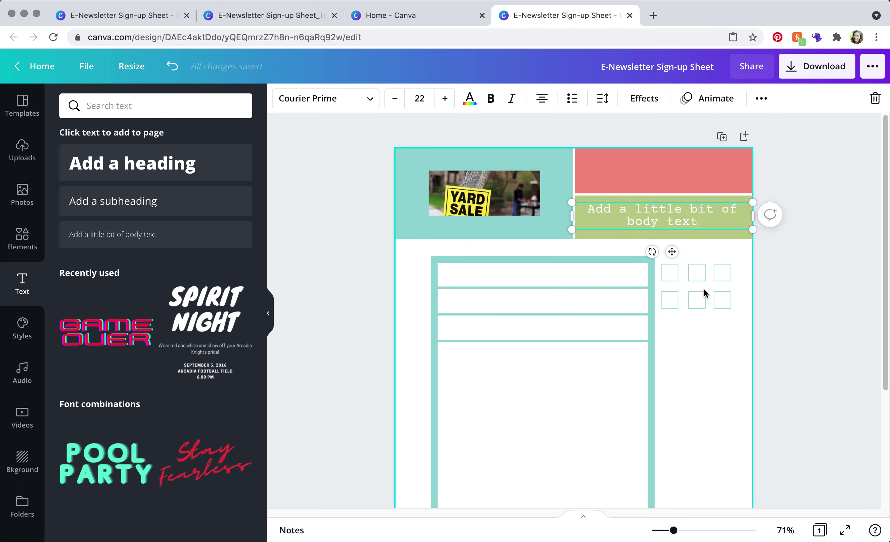
{"action": "left_click", "coordinate": [134, 241]}
{"action": "scroll", "coordinate": [641, 425], "scroll_direction": "down", "scroll_amount": 5}
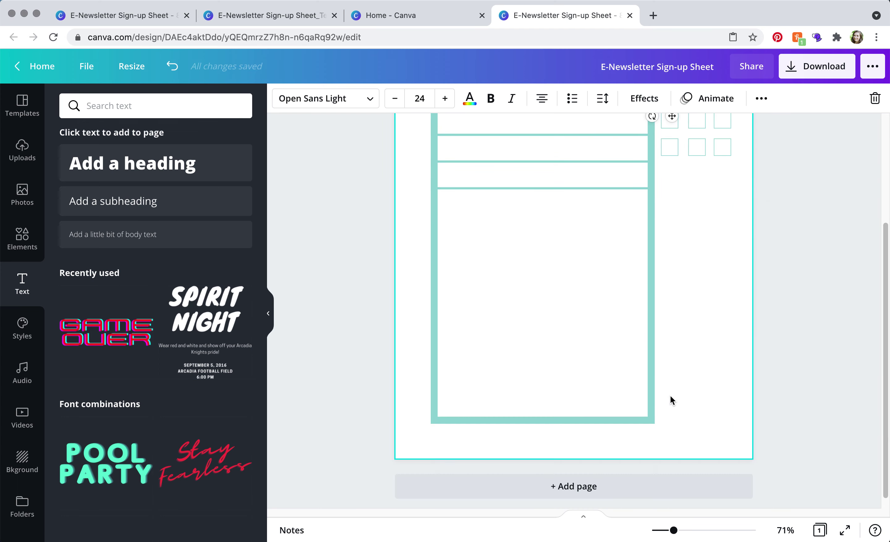
{"action": "left_click", "coordinate": [687, 376]}
{"action": "scroll", "coordinate": [682, 361], "scroll_direction": "up", "scroll_amount": 3}
{"action": "left_click_drag", "start_coordinate": [658, 198], "coordinate": [574, 431]}
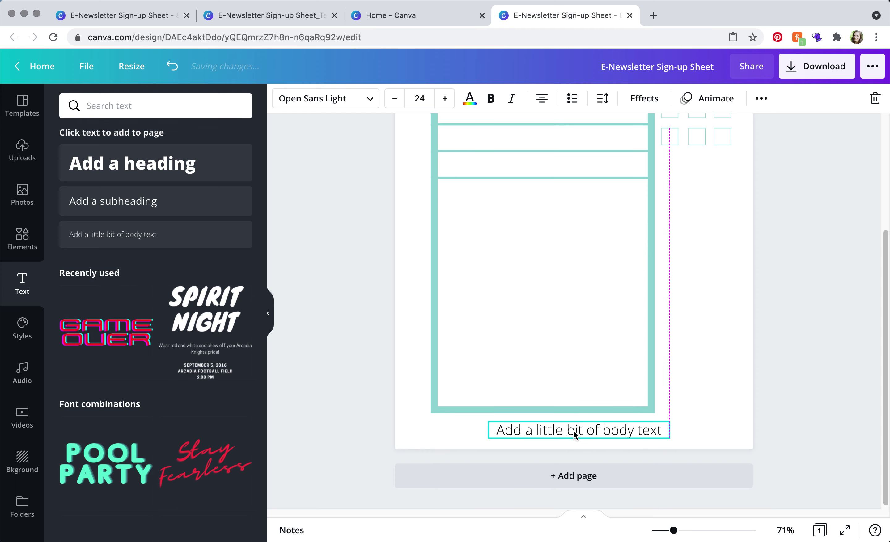
{"action": "scroll", "coordinate": [658, 410], "scroll_direction": "up", "scroll_amount": 5}
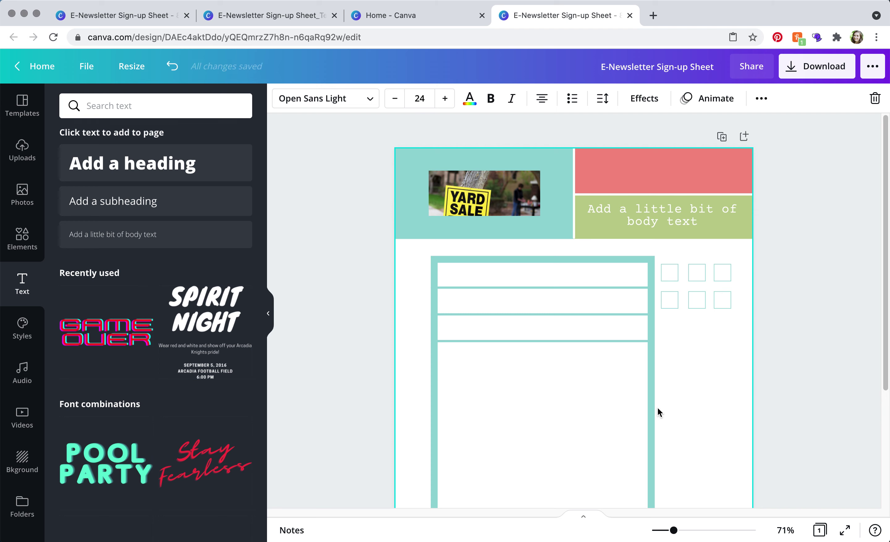
Download the sign-up sheet with file type PDF Print.
{"action": "left_click", "coordinate": [799, 69]}
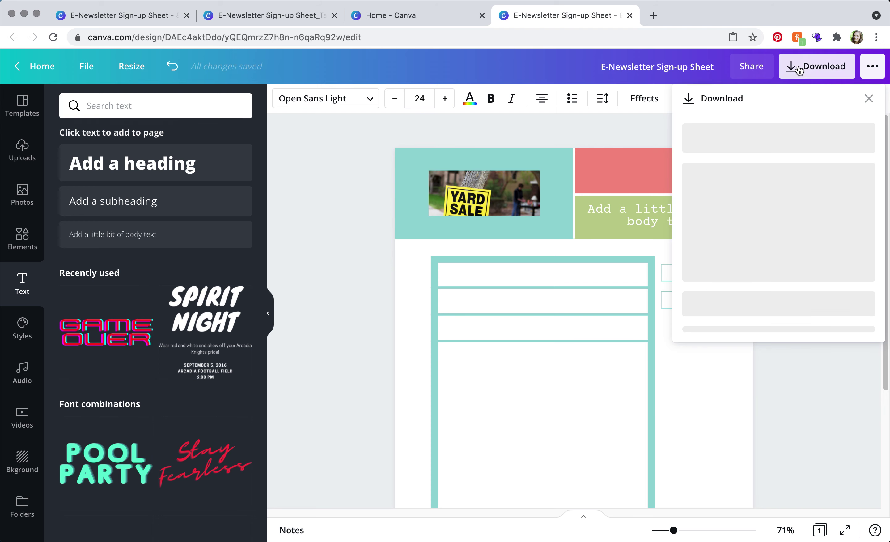
{"action": "left_click", "coordinate": [826, 156]}
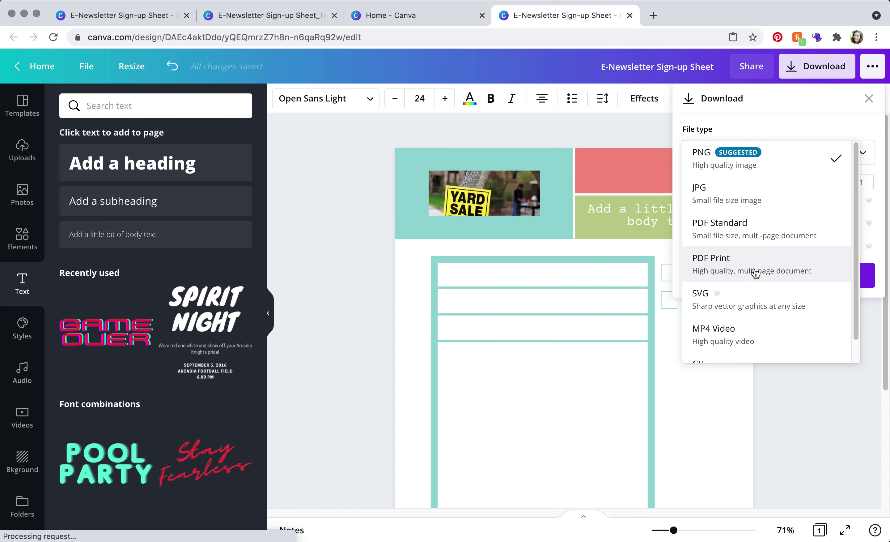
{"action": "left_click", "coordinate": [771, 266]}
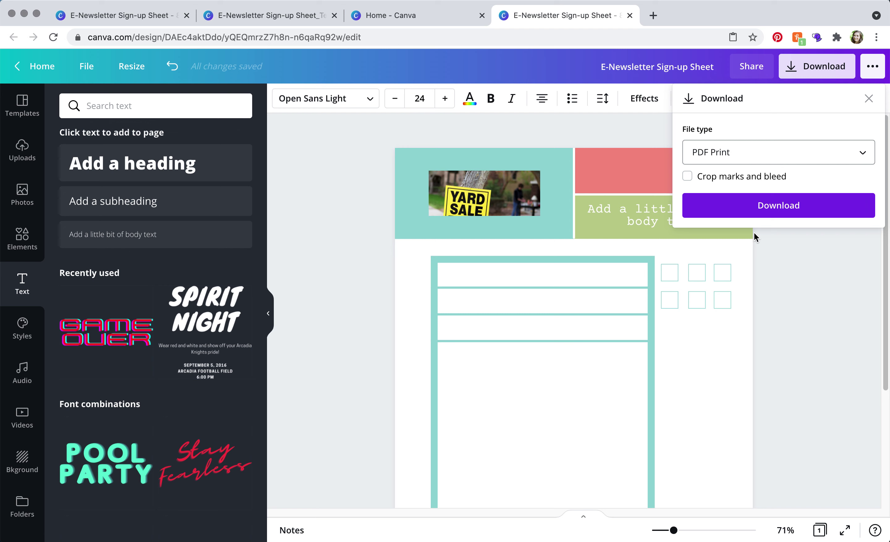
{"action": "left_click", "coordinate": [777, 205]}
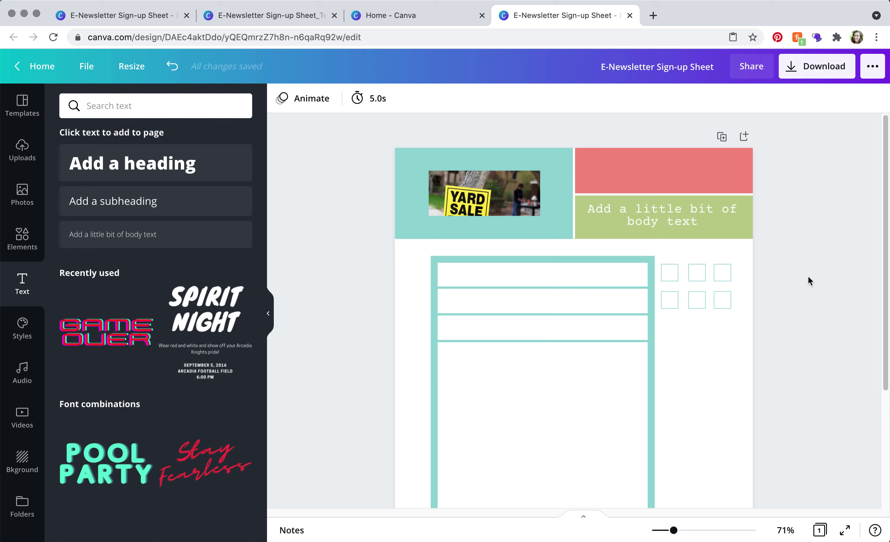
Switch to the E-Newsletter Sign-up Sheet_Template browser tab.
{"action": "left_click", "coordinate": [263, 14]}
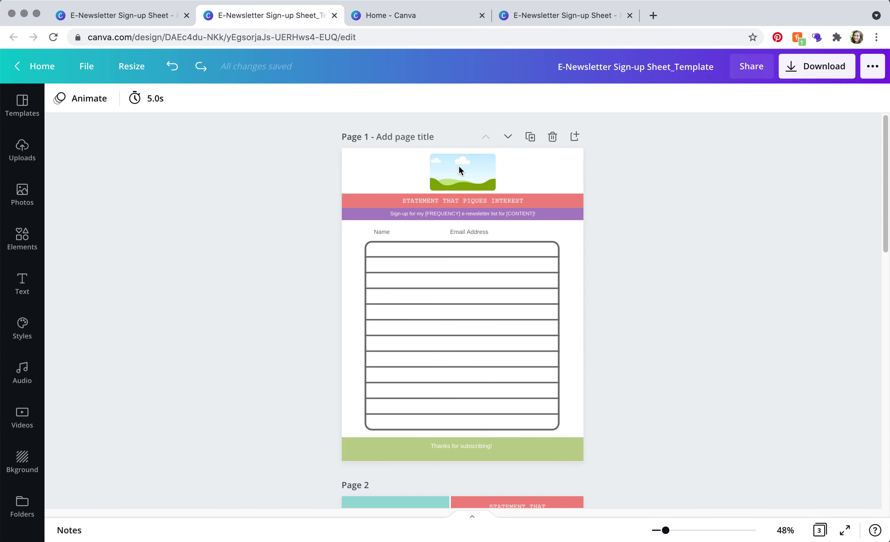